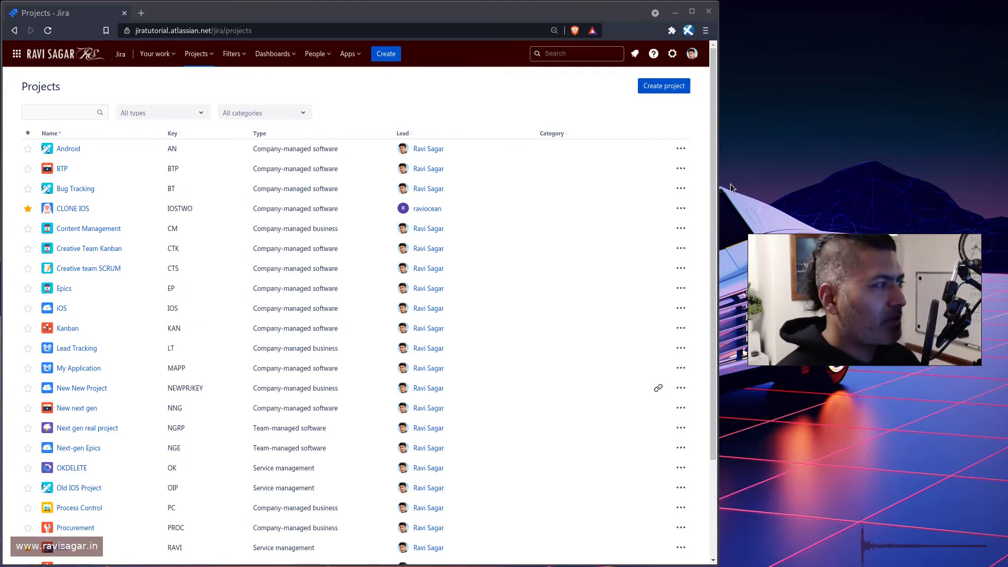
# Open the Mastering Jira Cloud Automation course on ravisagar.in and search it for 'clone'.
pyautogui.hotkey('ctrl', 't')
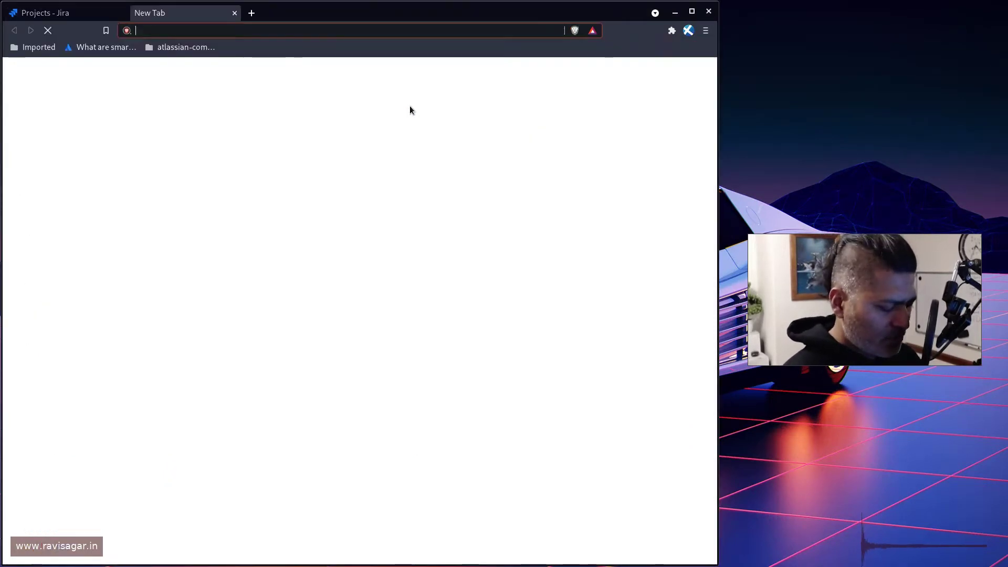
pyautogui.write('ravisagar.in')
pyautogui.press('Return')
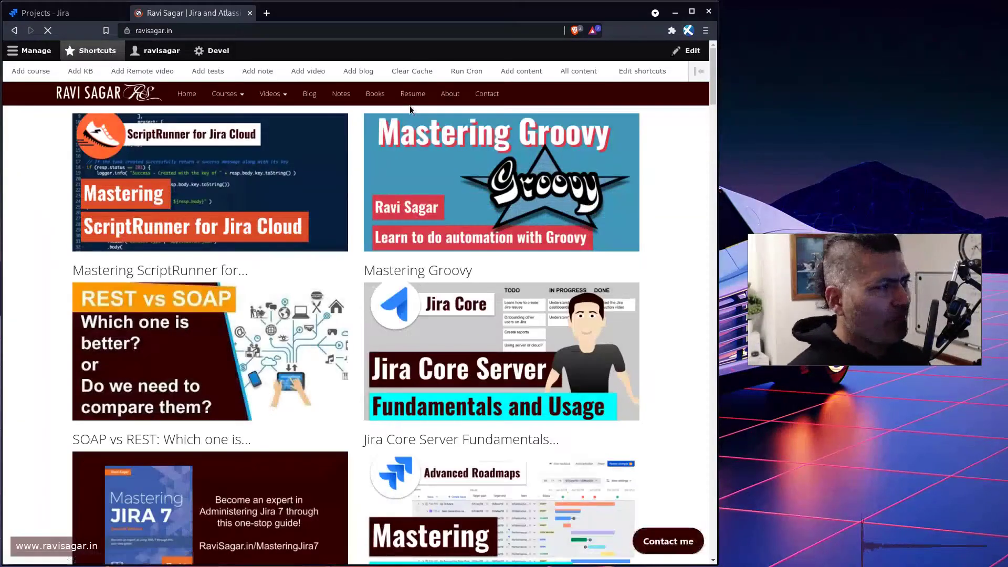
pyautogui.click(249, 93)
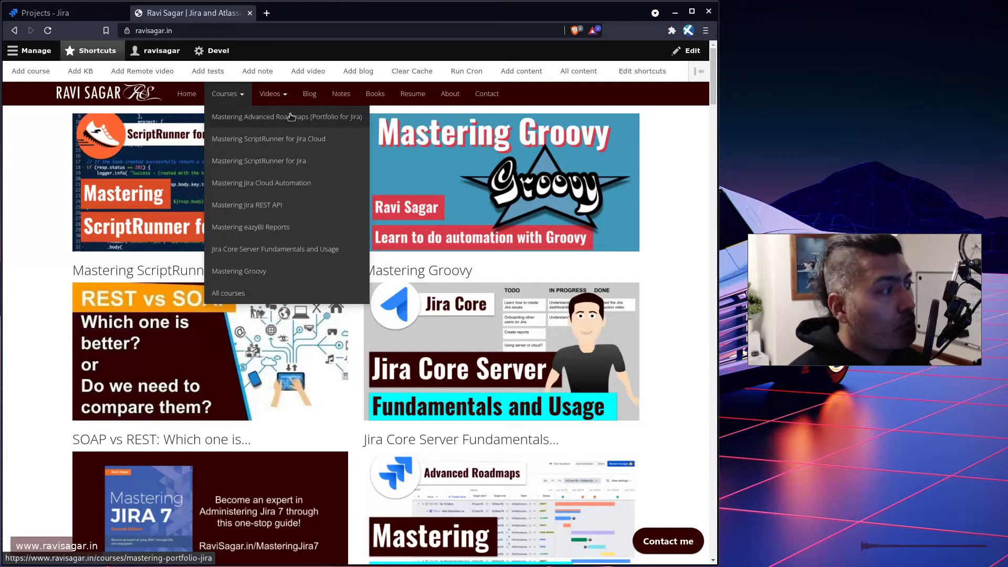
pyautogui.click(284, 184)
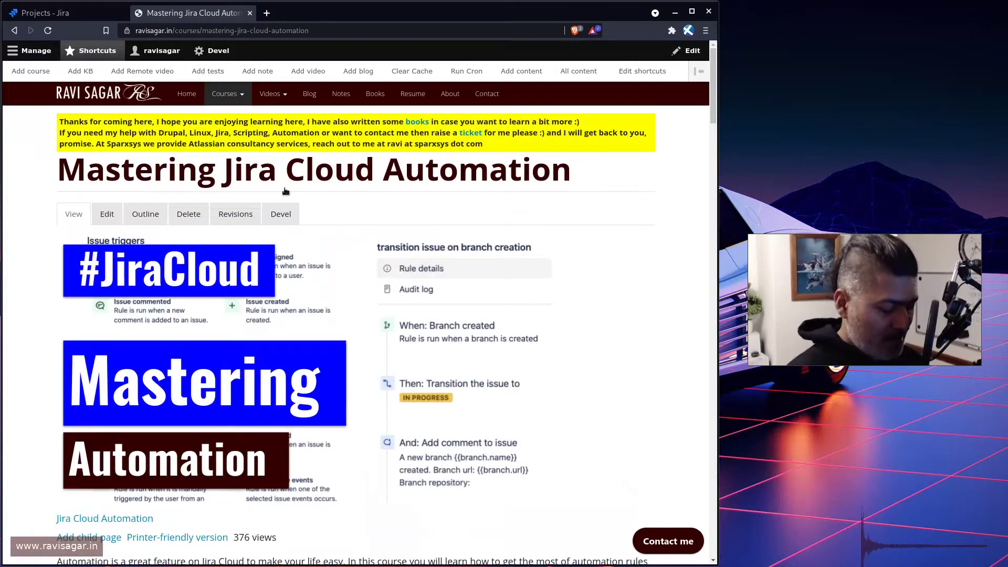
pyautogui.hotkey('ctrl', 'f')
pyautogui.write('clone')
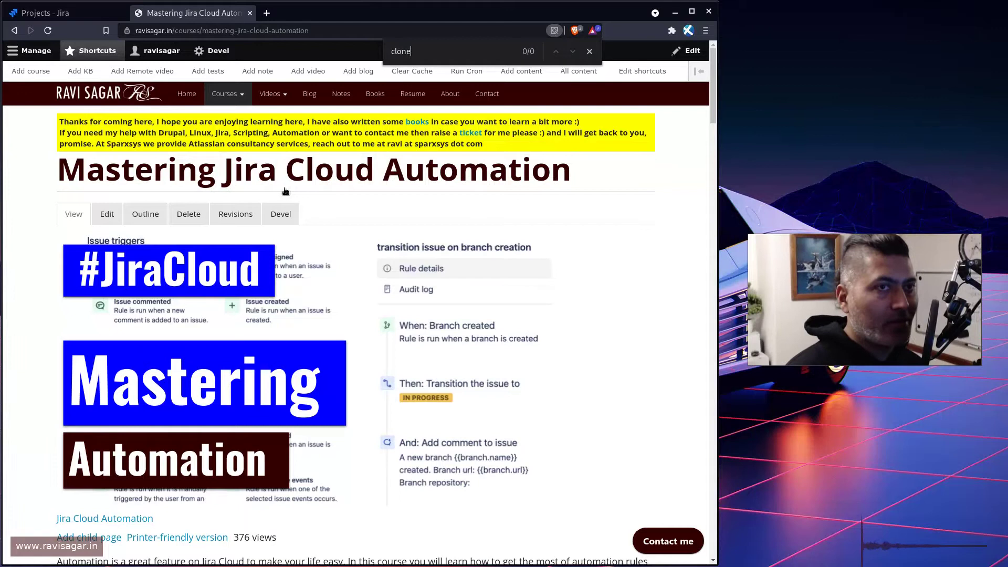
# Back in Jira, go to Automation rules via quick search 'auto' and filter by 'clone'.
pyautogui.hotkey('ctrl', 'shift', 'Tab')
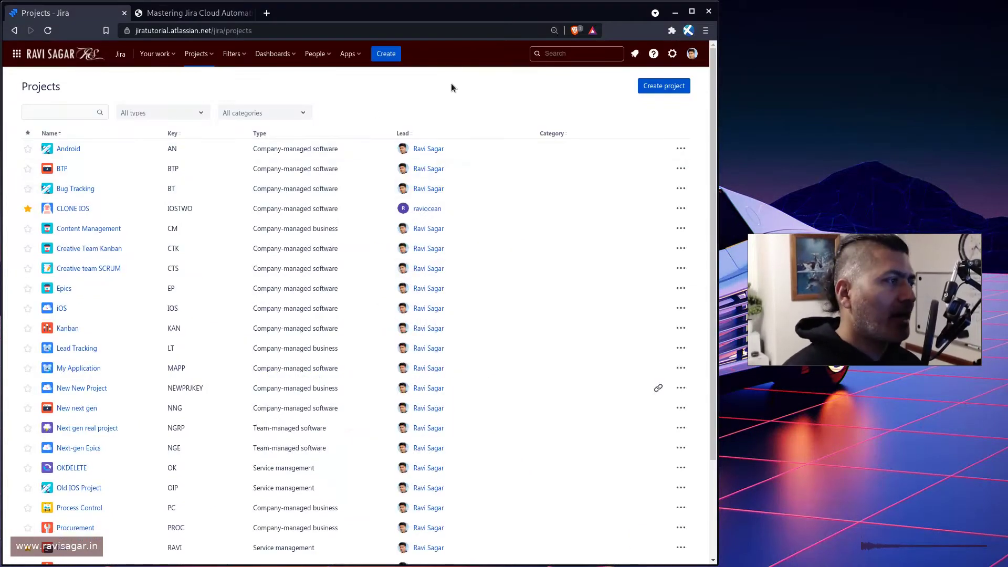
pyautogui.press('.')
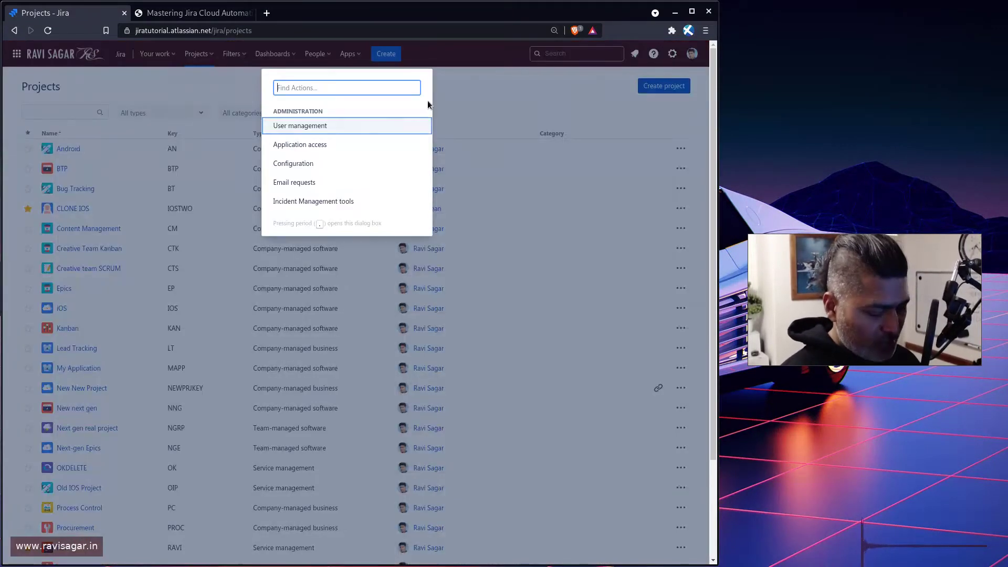
pyautogui.write('auto')
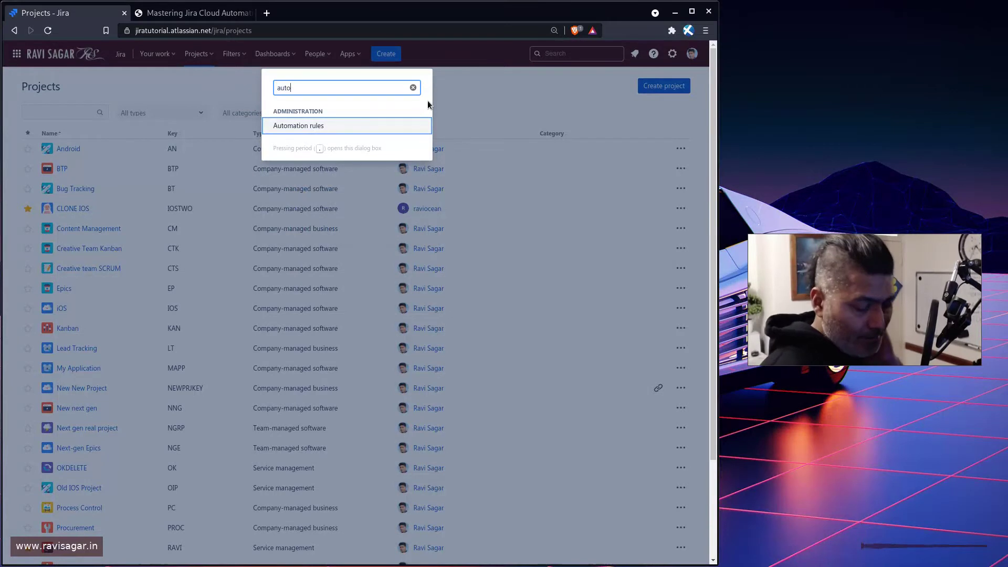
pyautogui.press('Return')
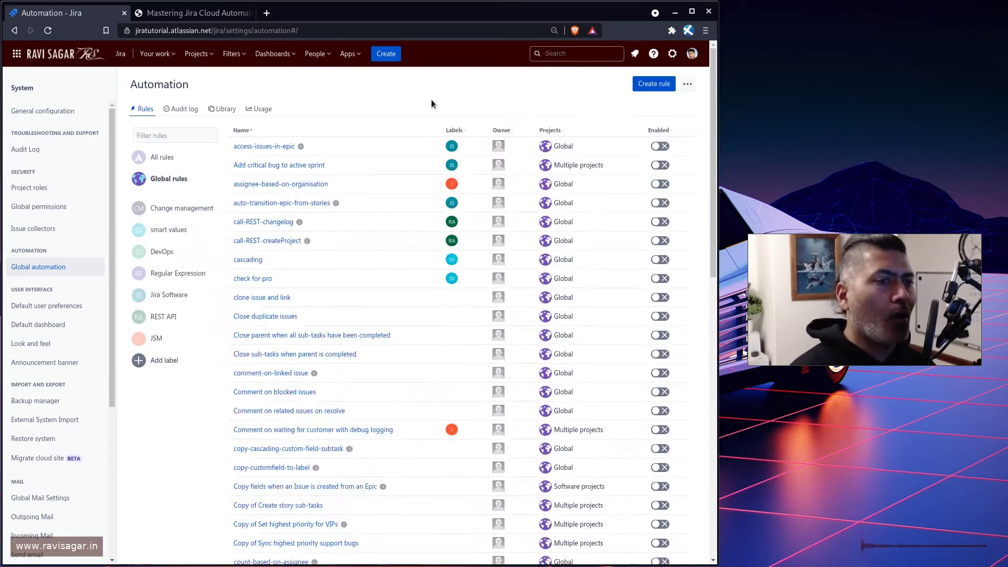
pyautogui.click(170, 131)
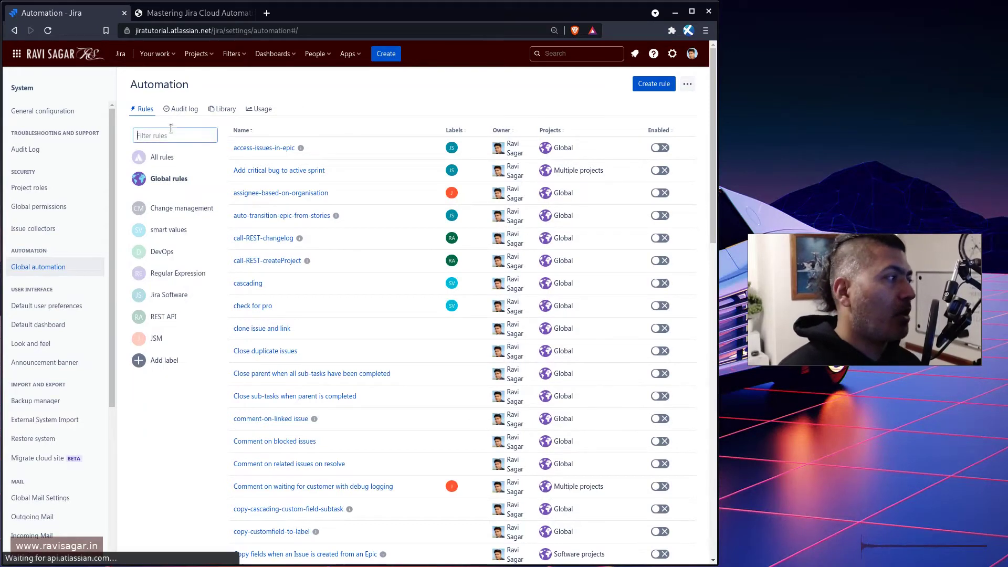
pyautogui.write('clone')
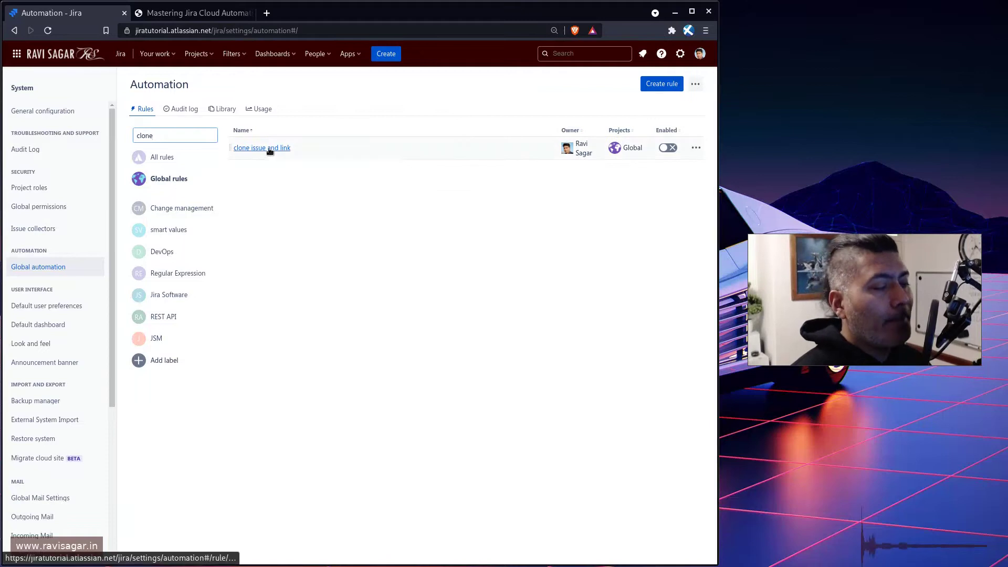
# Open the 'clone issue and link' rule at 100% zoom with the sidebar collapsed and enable it.
pyautogui.click(269, 148)
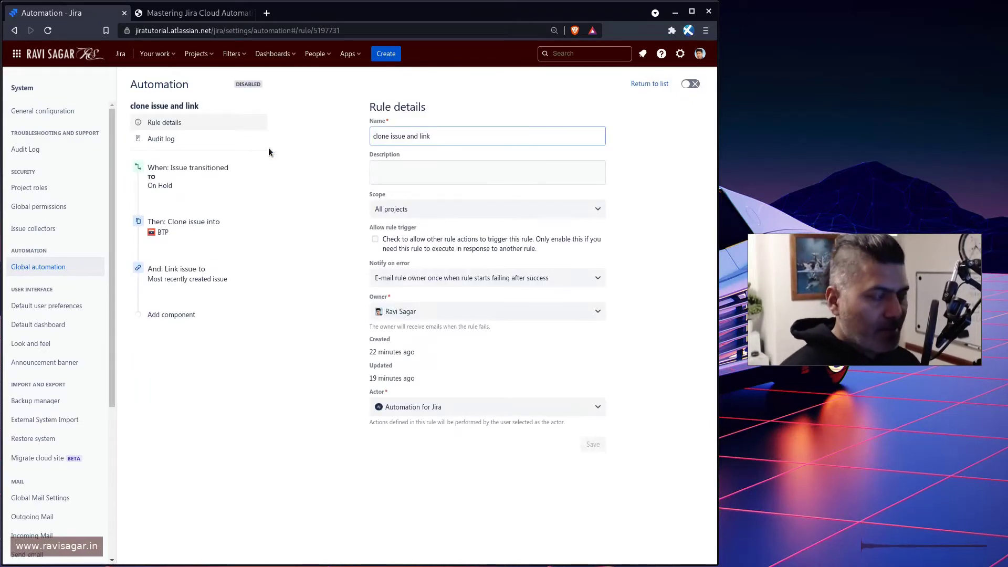
pyautogui.hotkey('ctrl', '+')
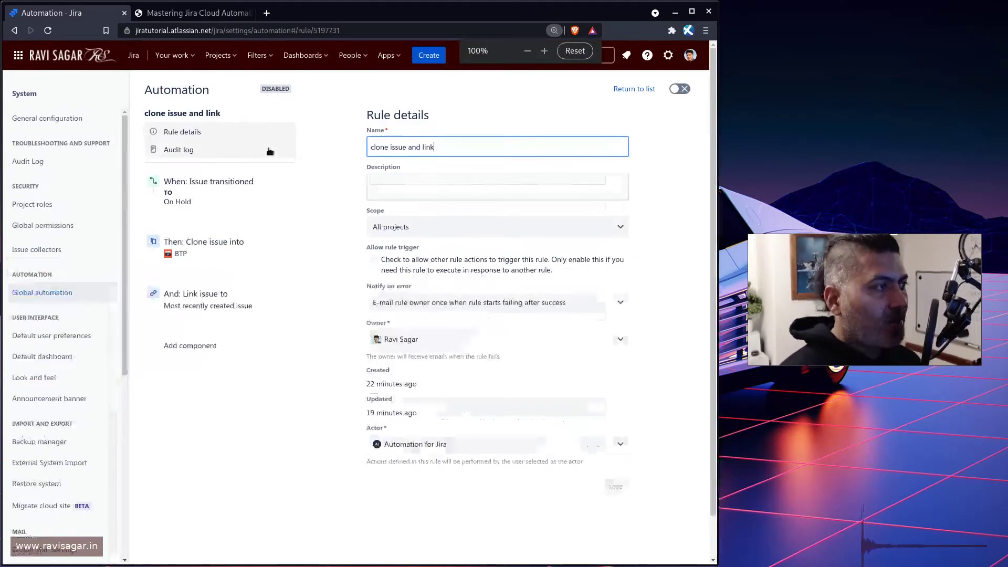
pyautogui.click(131, 92)
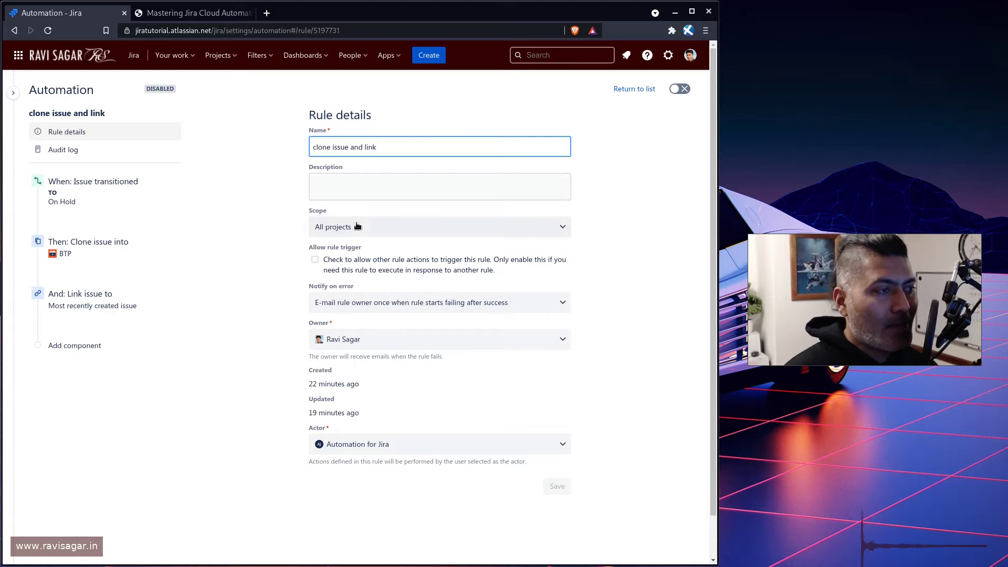
pyautogui.click(683, 89)
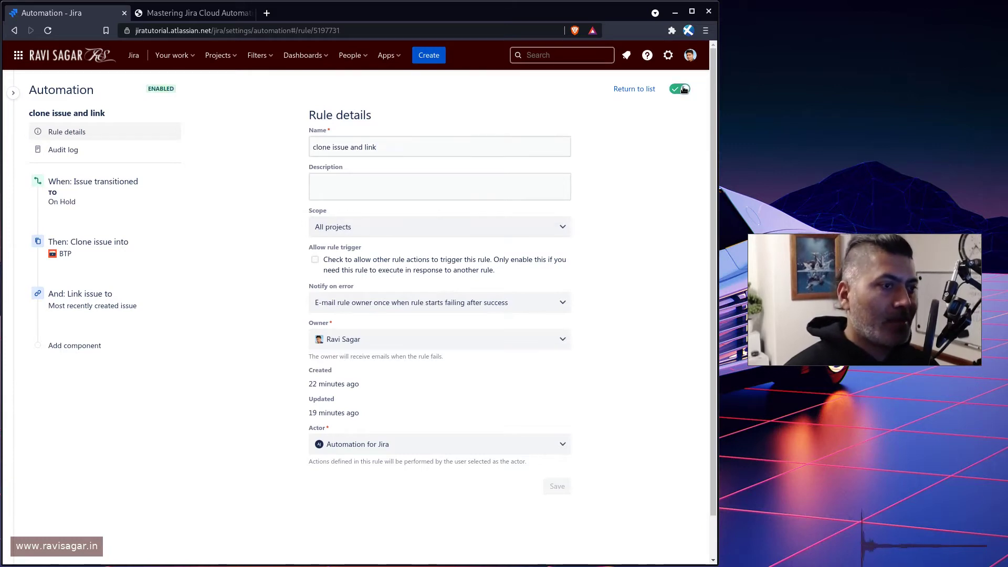
# Review the On Hold trigger and the Clone-into-BTP action's issue type and 'CLONE -' summary, unchanged.
pyautogui.click(112, 194)
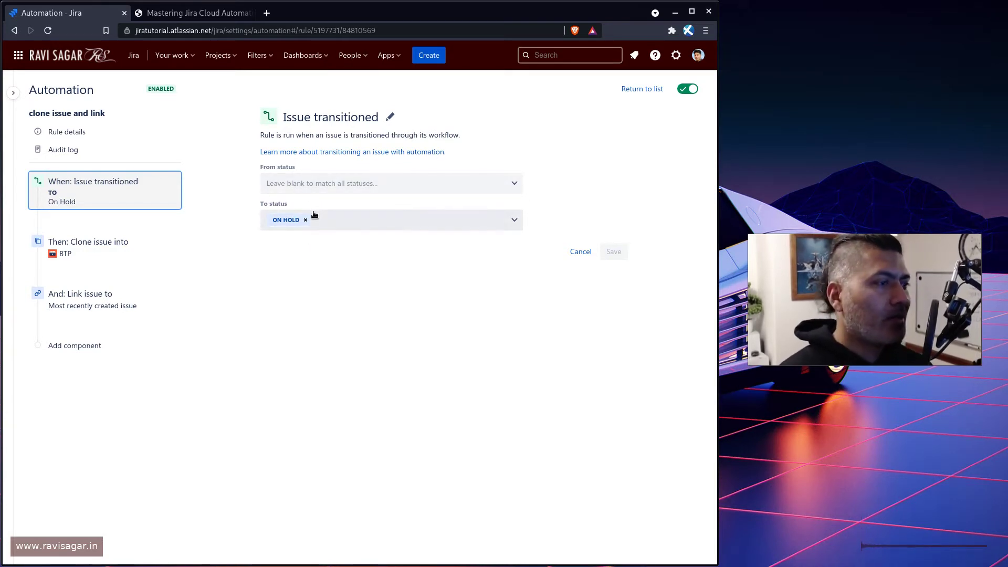
pyautogui.click(106, 250)
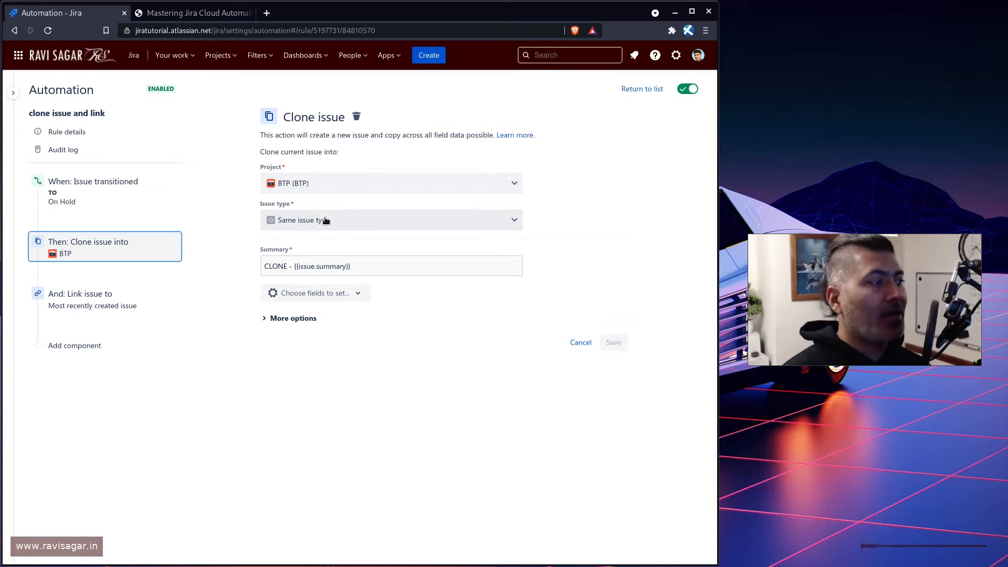
pyautogui.click(306, 221)
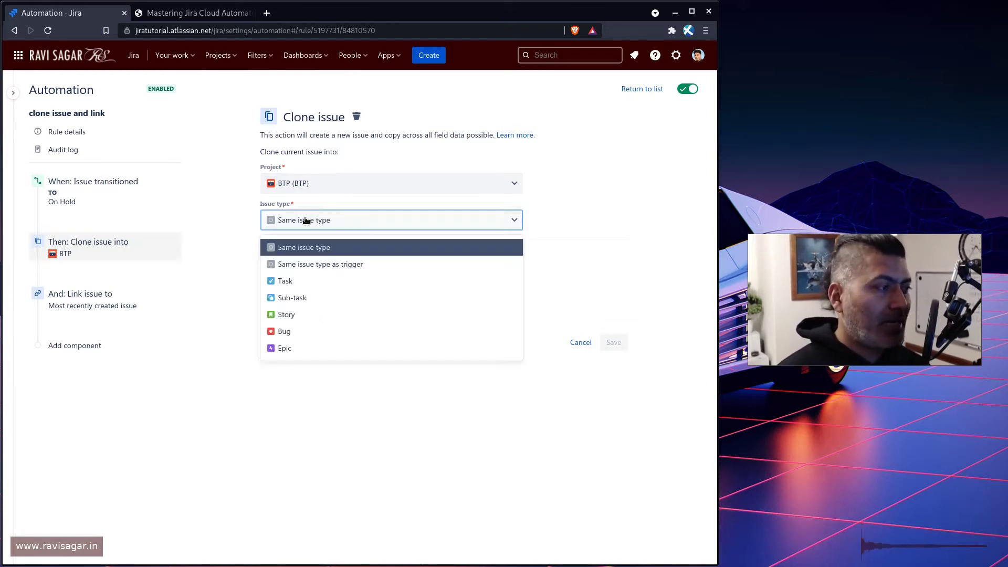
pyautogui.click(632, 229)
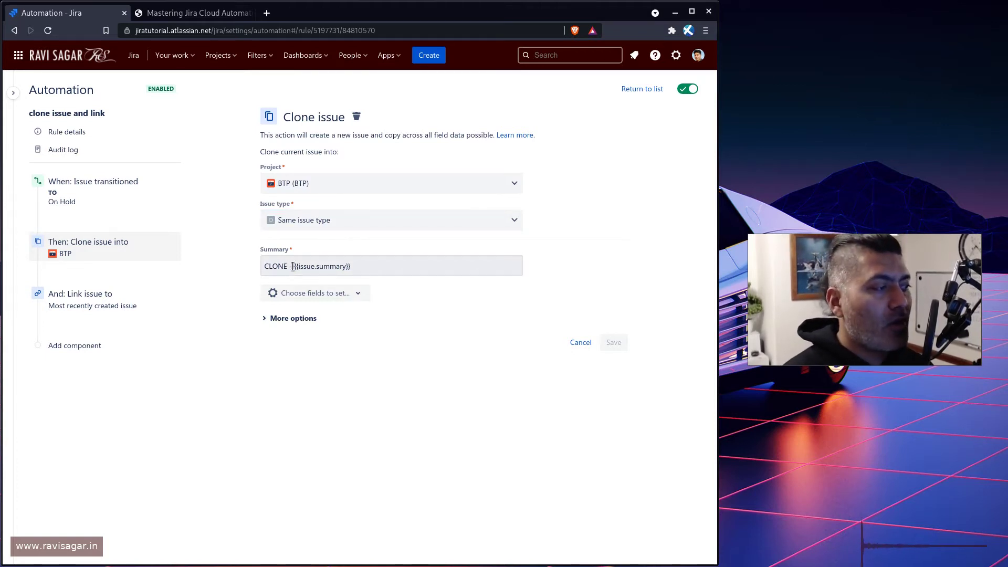
pyautogui.moveTo(293, 267); pyautogui.dragTo(255, 269)
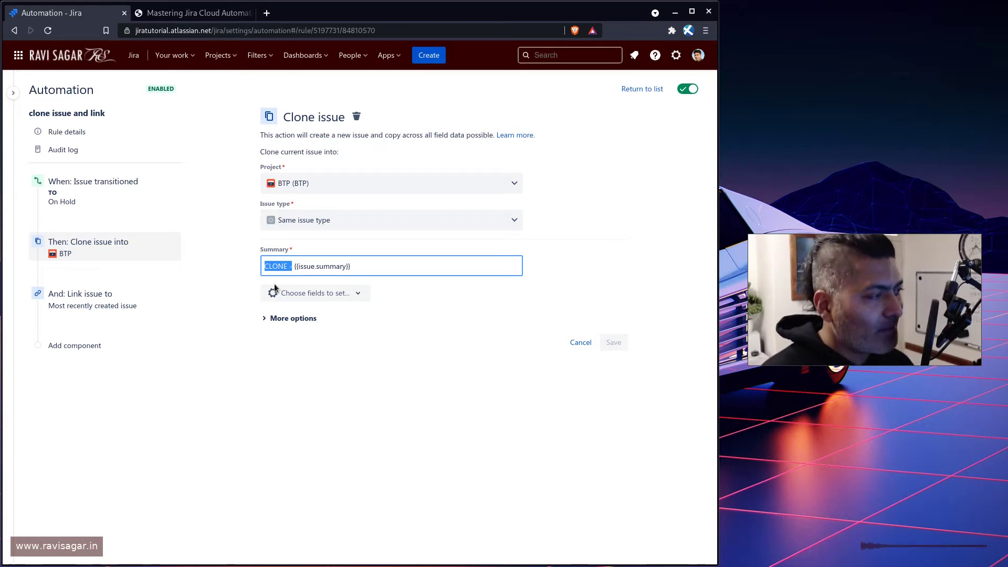
pyautogui.click(250, 286)
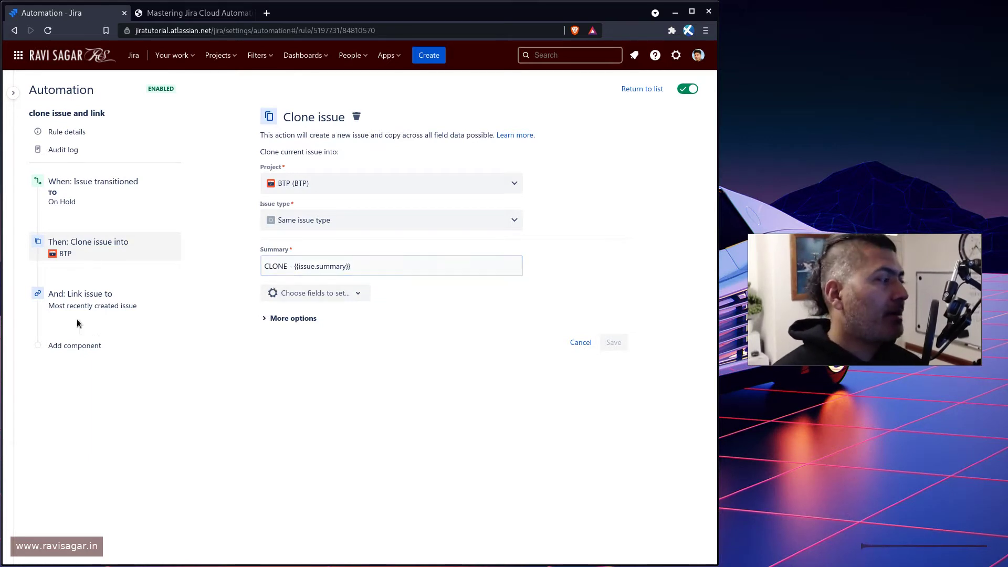
# Change the Link issue action's link type from 'is blocked by' to 'clones' and save.
pyautogui.click(103, 306)
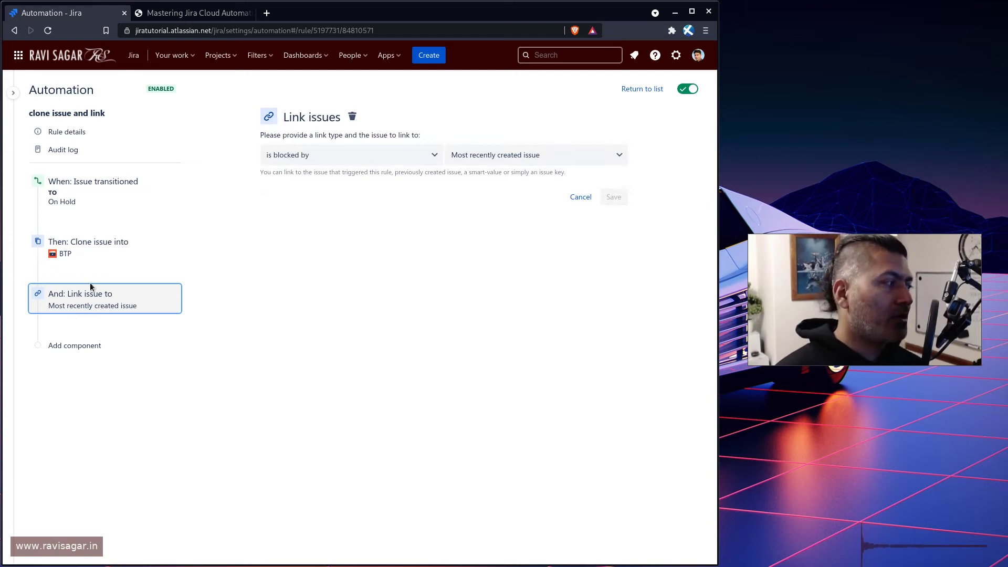
pyautogui.click(321, 158)
pyautogui.click(298, 228)
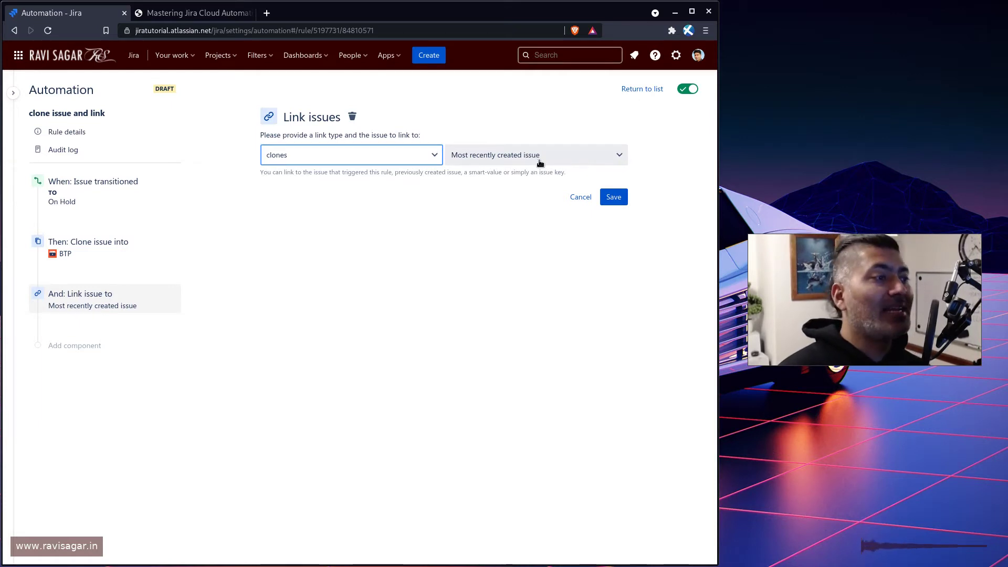
pyautogui.click(613, 198)
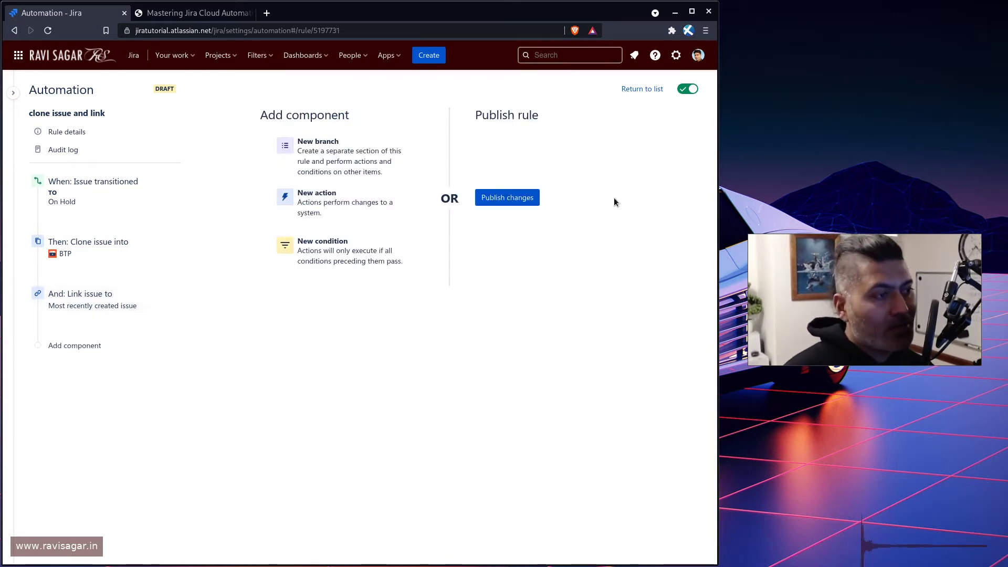
# Reopen the Clone issue action and look through the fields the clone can set.
pyautogui.click(89, 250)
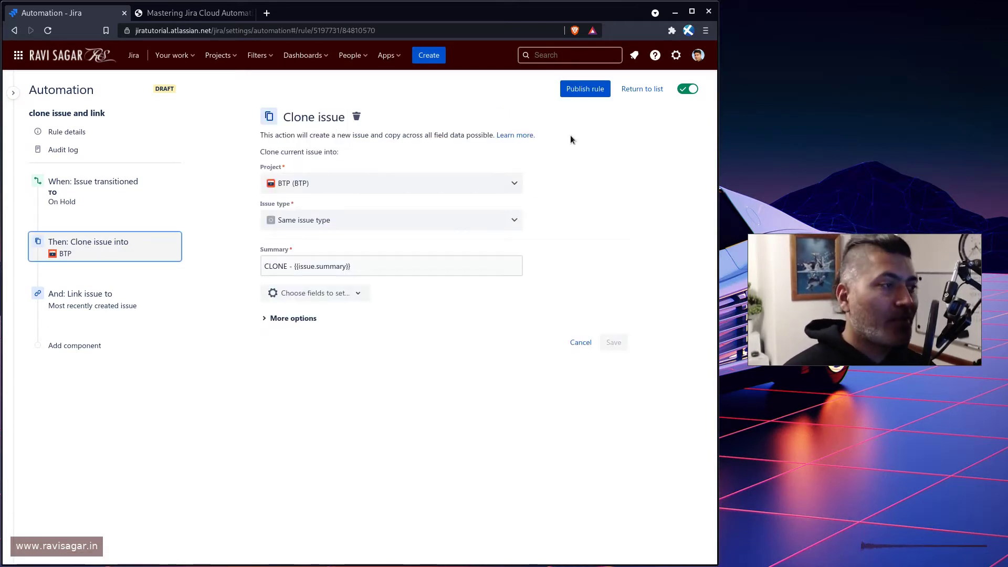
pyautogui.click(303, 299)
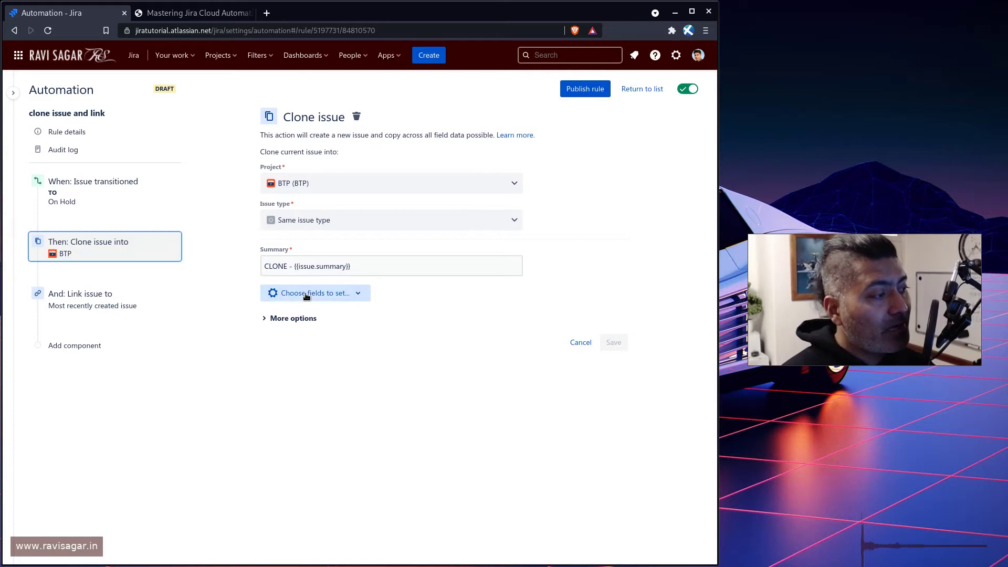
pyautogui.click(228, 265)
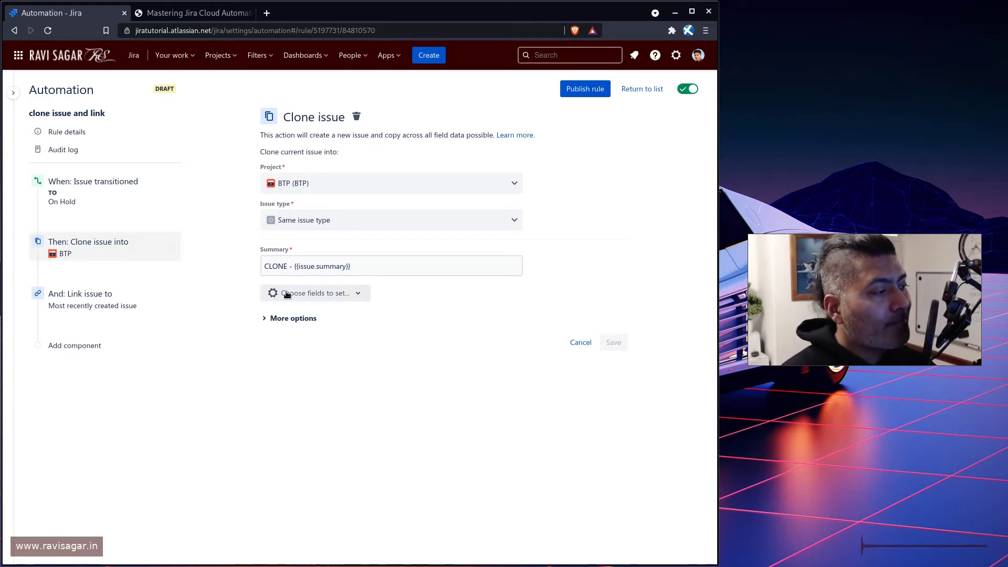
pyautogui.click(287, 293)
pyautogui.click(237, 277)
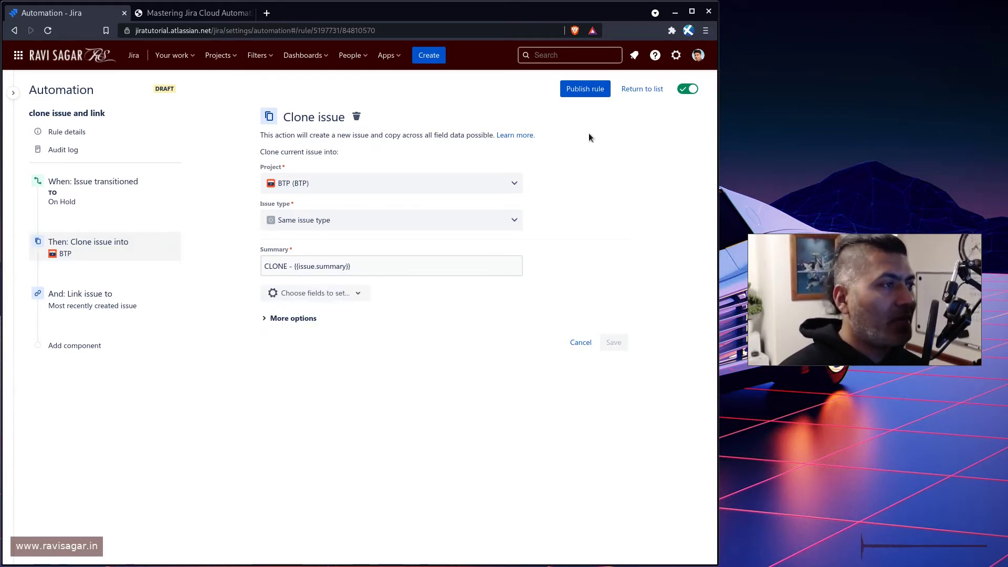
# Select the action description, zoom to 110%, and open the Clone issue documentation in a new tab.
pyautogui.tripleClick(302, 135)
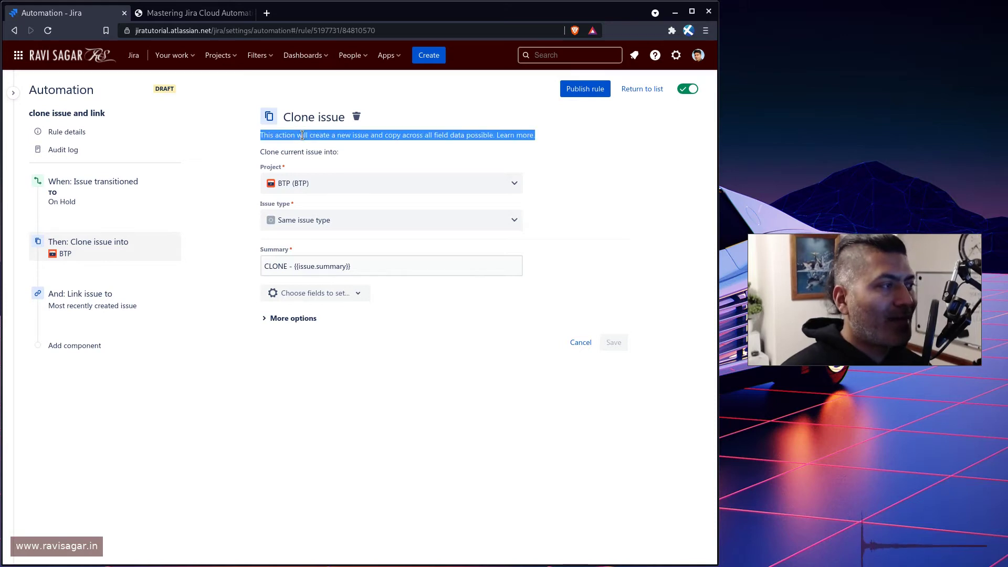
pyautogui.hotkey('ctrl', '+')
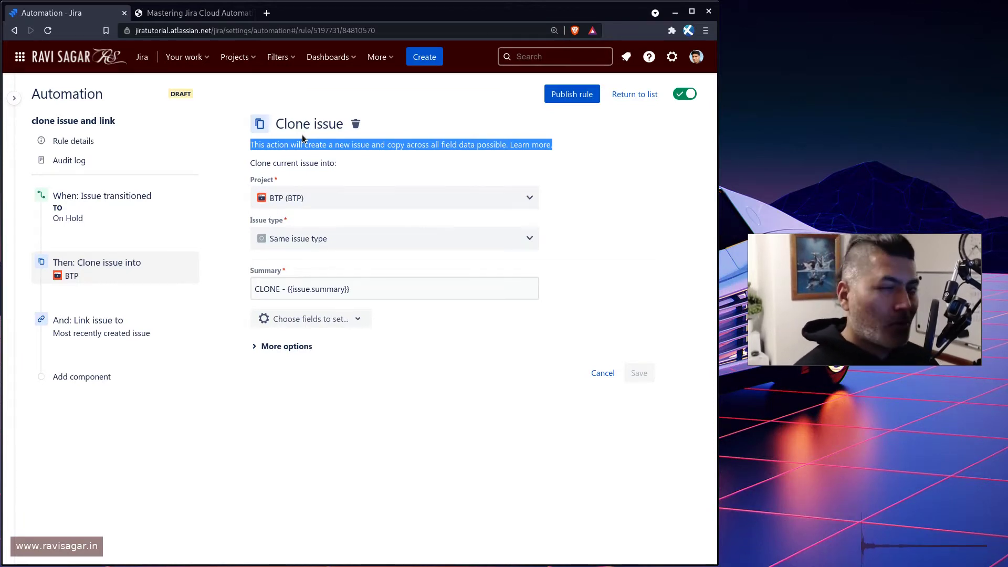
pyautogui.click(472, 153)
pyautogui.keyDown('ctrl'); pyautogui.click(525, 147); pyautogui.keyUp('ctrl')
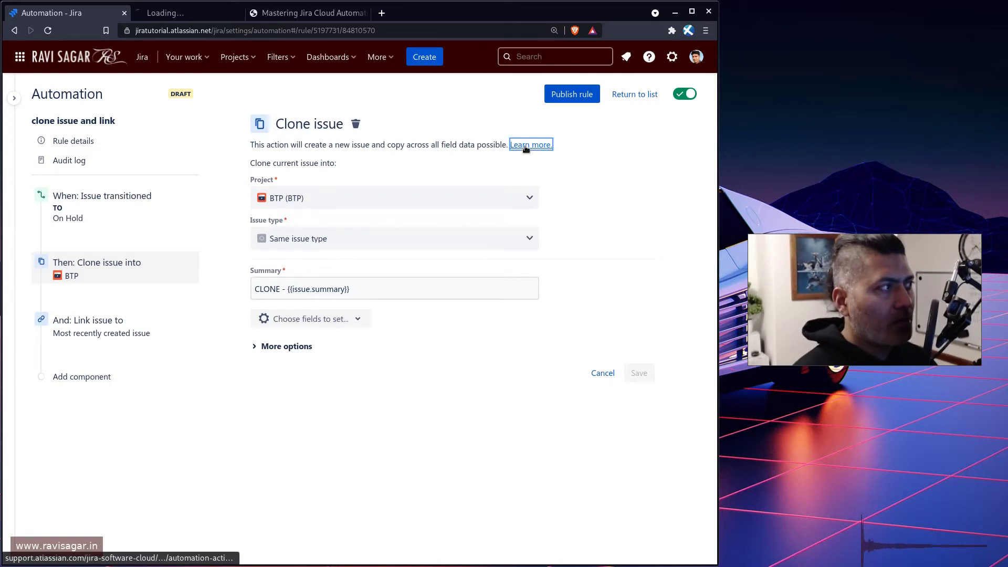
pyautogui.click(189, 13)
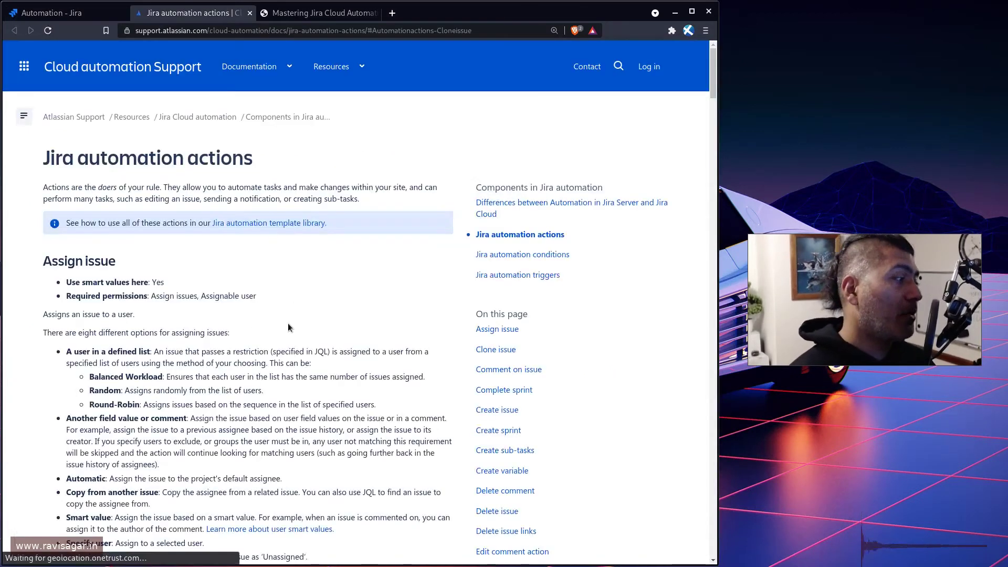
pyautogui.scroll(-10, 241, 315)
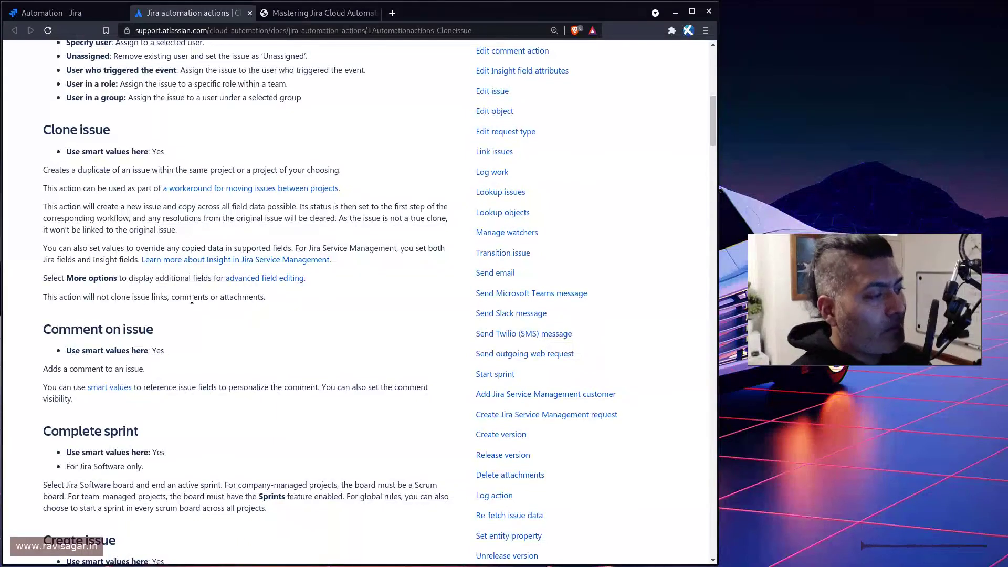
pyautogui.doubleClick(191, 297)
pyautogui.click(191, 297)
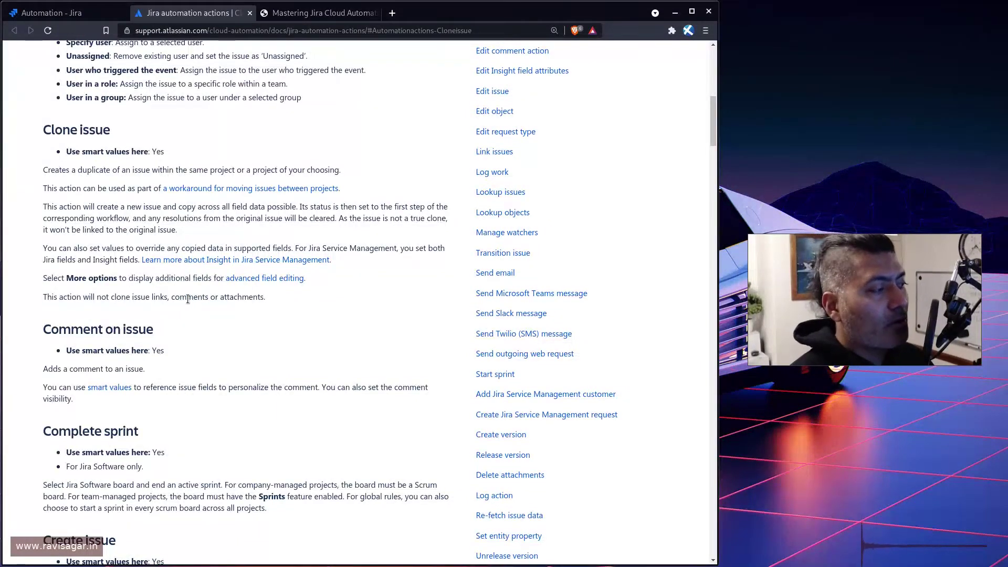
pyautogui.moveTo(172, 297); pyautogui.dragTo(43, 297)
pyautogui.moveTo(265, 297); pyautogui.dragTo(139, 293)
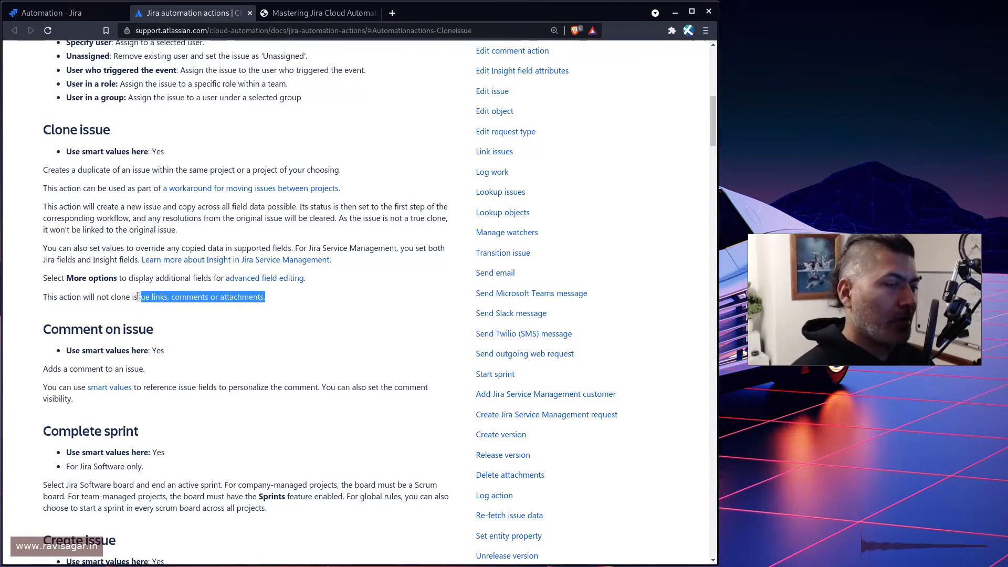
pyautogui.click(53, 15)
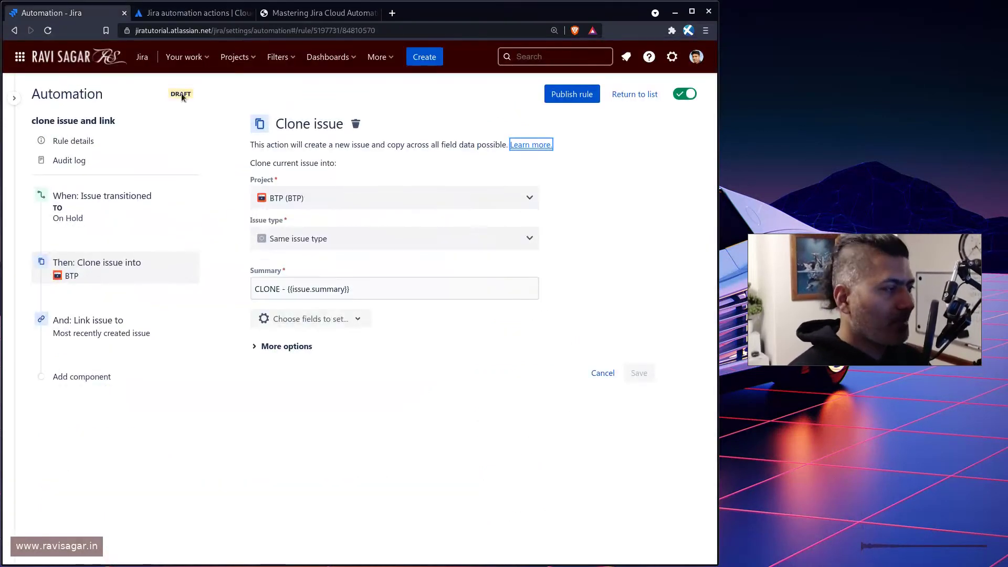
# Publish the rule, view its audit log, then open issue AN-188 'Unable to login' from Jira search.
pyautogui.click(572, 94)
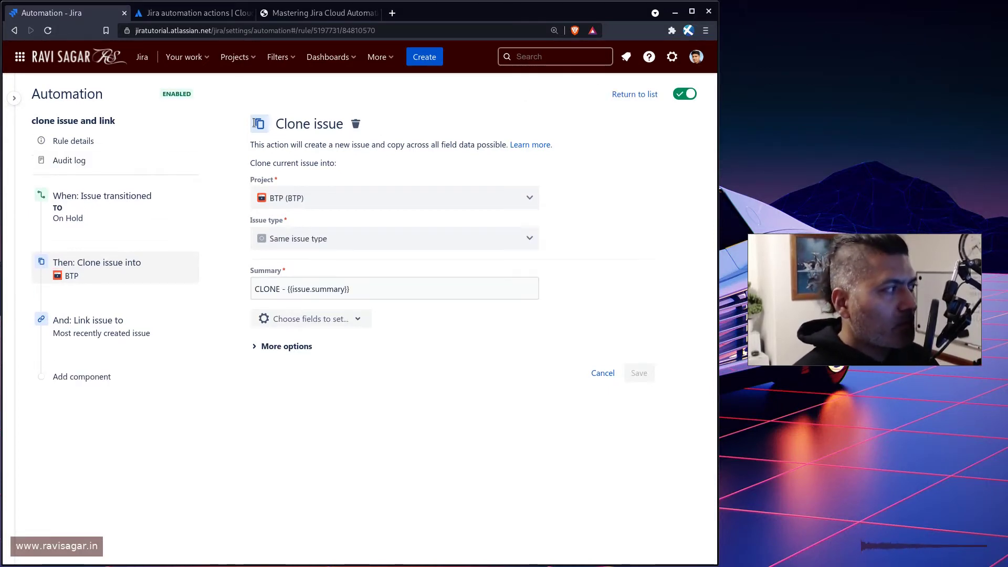
pyautogui.click(71, 162)
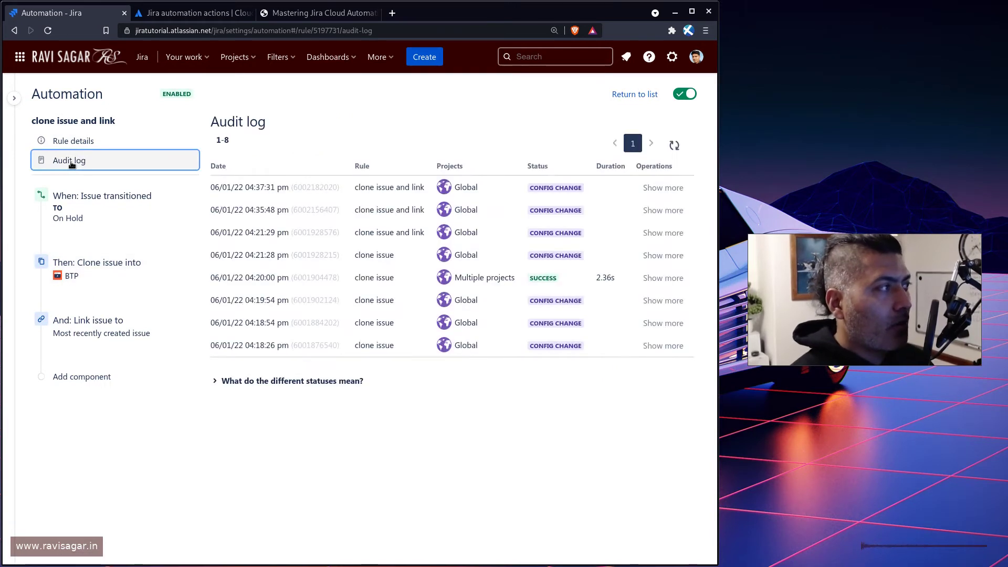
pyautogui.click(189, 13)
pyautogui.click(224, 30)
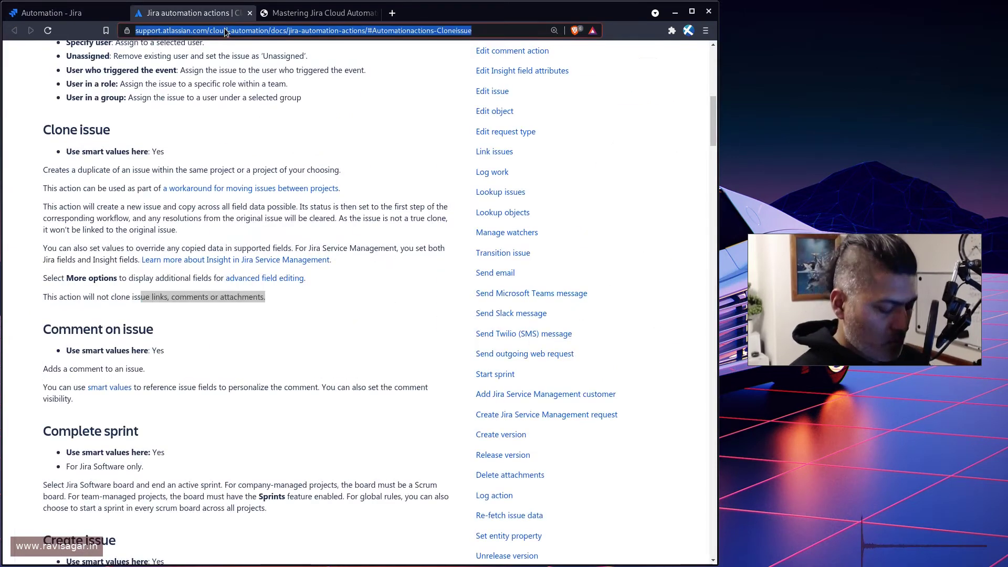
pyautogui.write('jira')
pyautogui.press('Return')
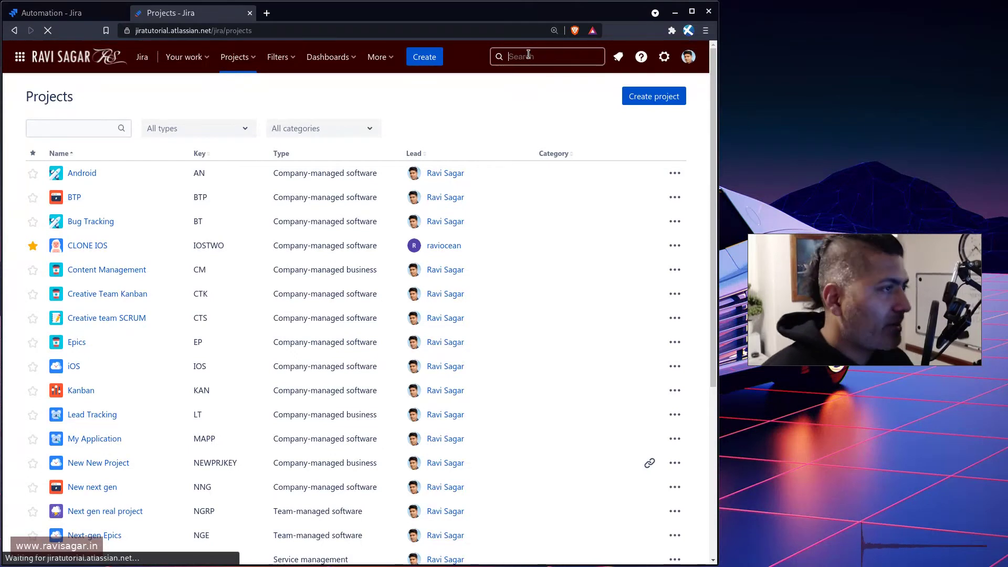
pyautogui.click(524, 55)
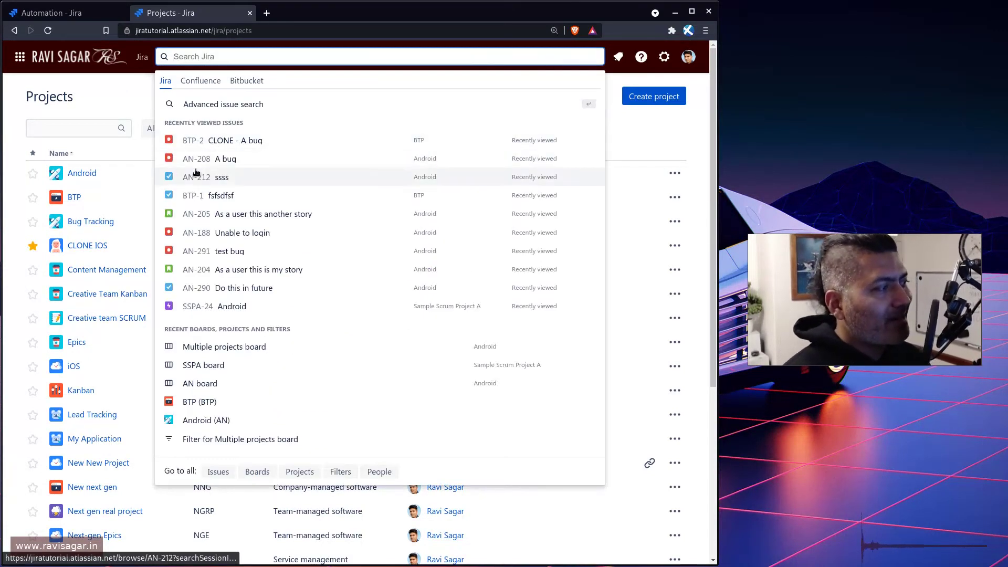
pyautogui.click(193, 235)
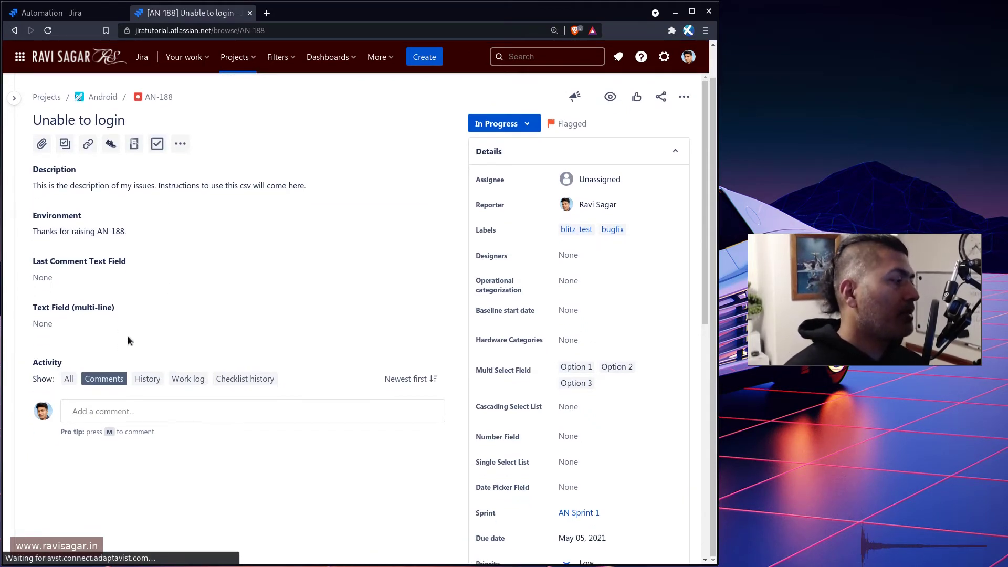
# Attach the five images cropped2 through highlight3 to AN-188 and show attachments in strip view.
pyautogui.click(42, 143)
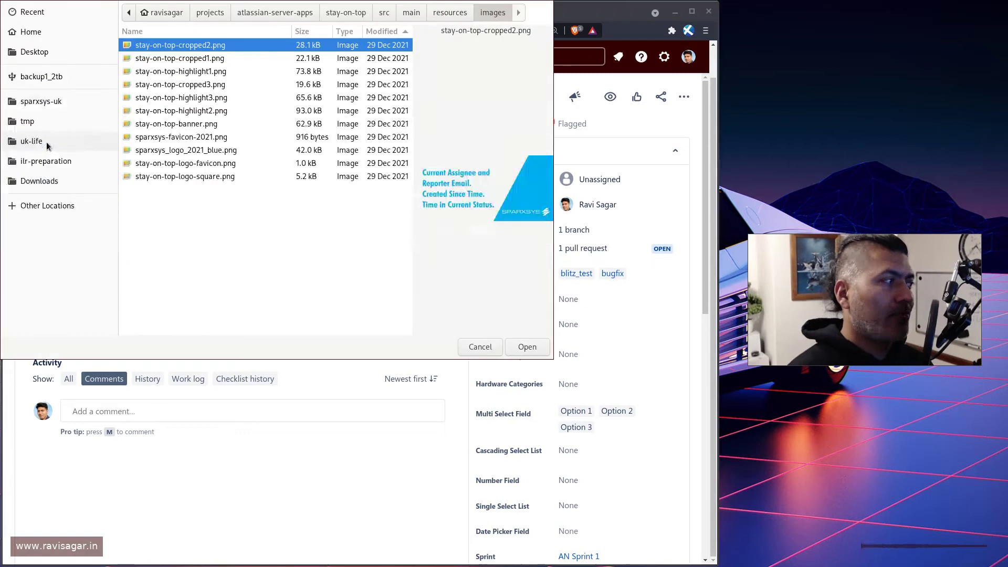
pyautogui.keyDown('shift'); pyautogui.click(181, 98); pyautogui.keyUp('shift')
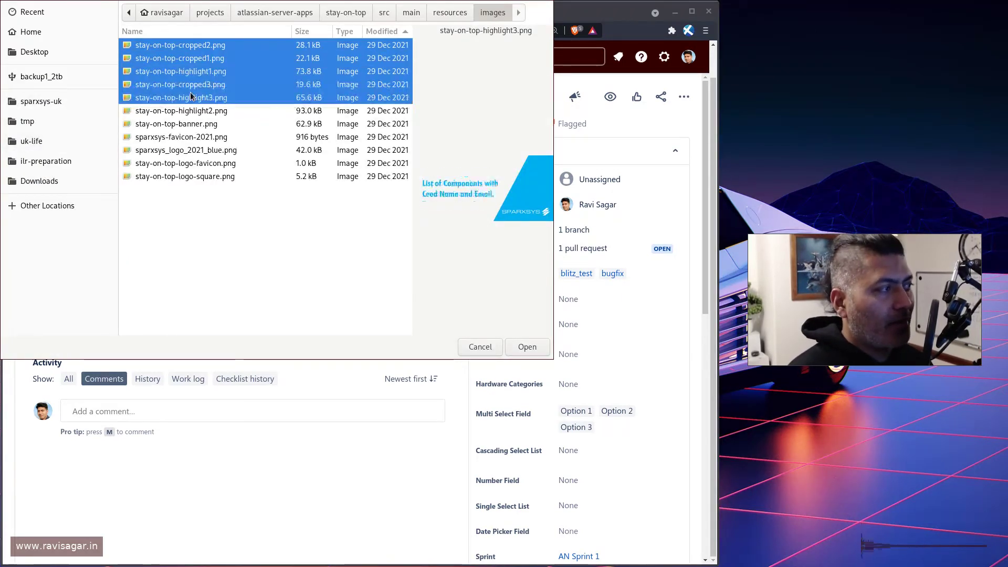
pyautogui.click(527, 347)
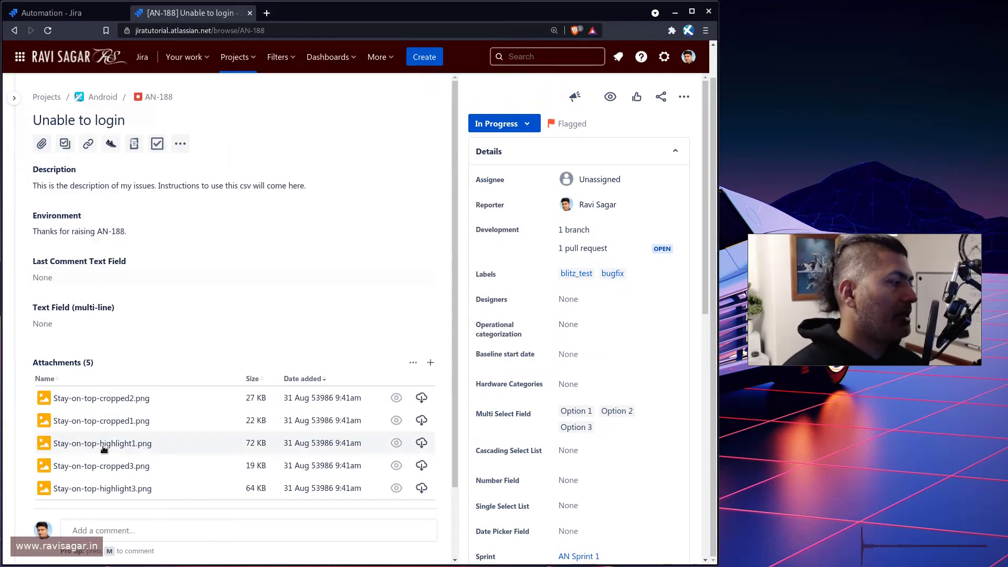
pyautogui.click(413, 362)
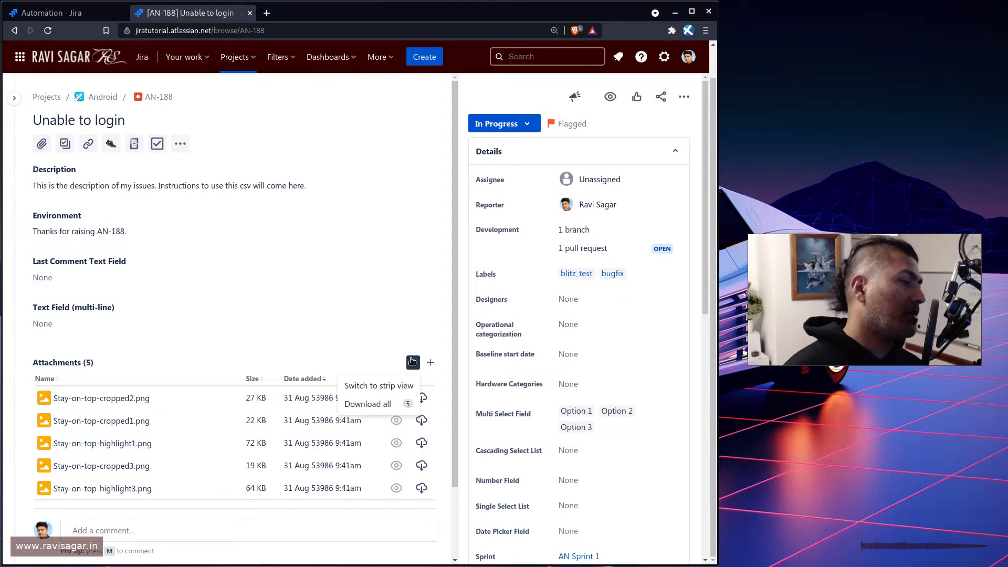
pyautogui.click(373, 391)
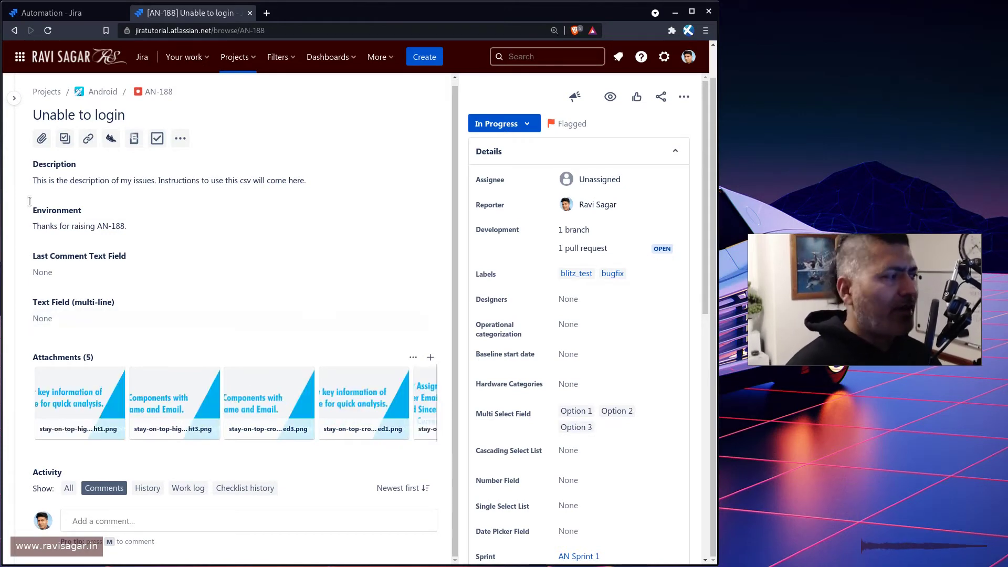
# Save the Last Comment Text Field and type 'fsdf sdfsdf sf' into the multi-line Text Field.
pyautogui.click(60, 271)
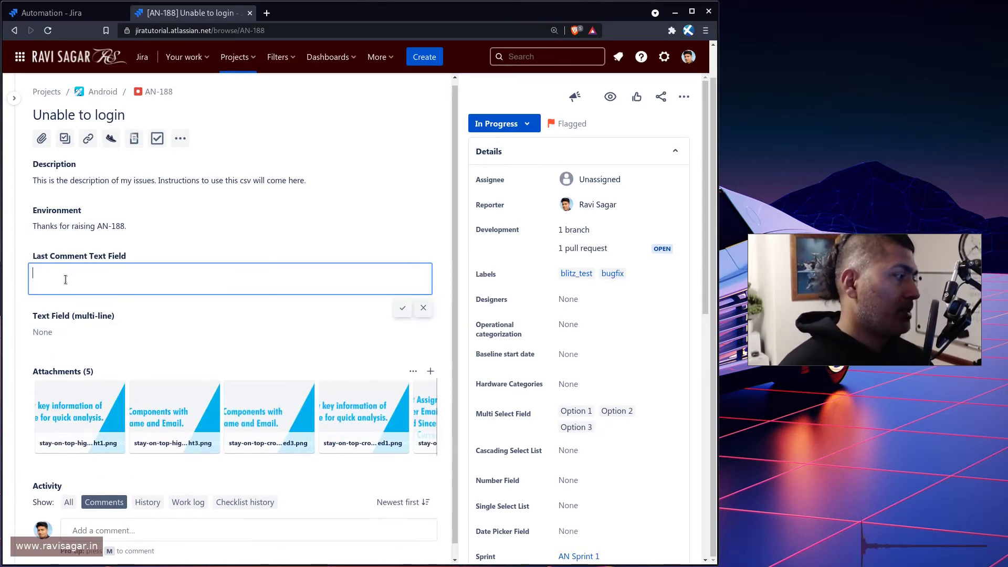
pyautogui.press('Return')
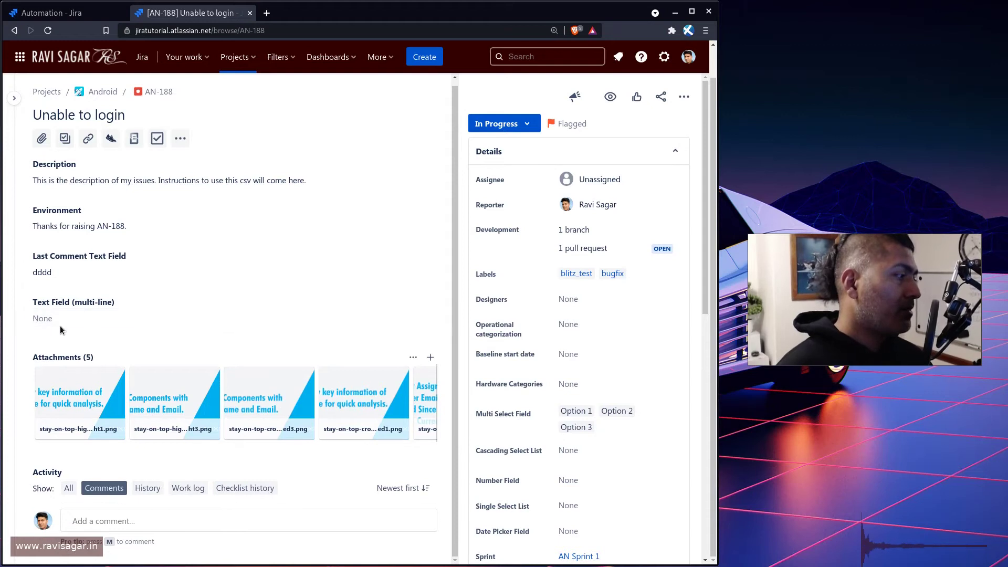
pyautogui.click(59, 318)
pyautogui.click(63, 329)
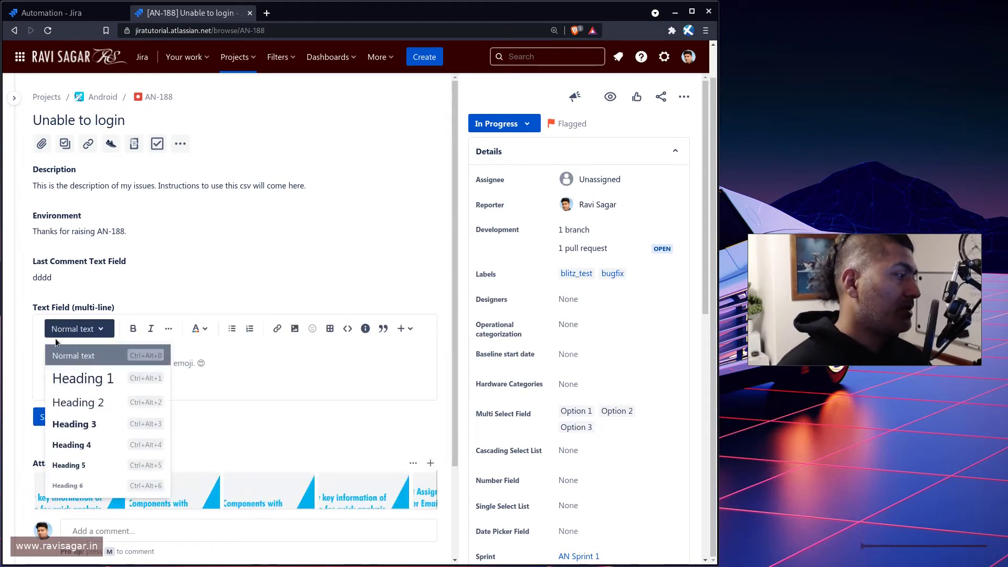
pyautogui.click(197, 382)
pyautogui.write('fsdf sdfsdf sfsdfds')
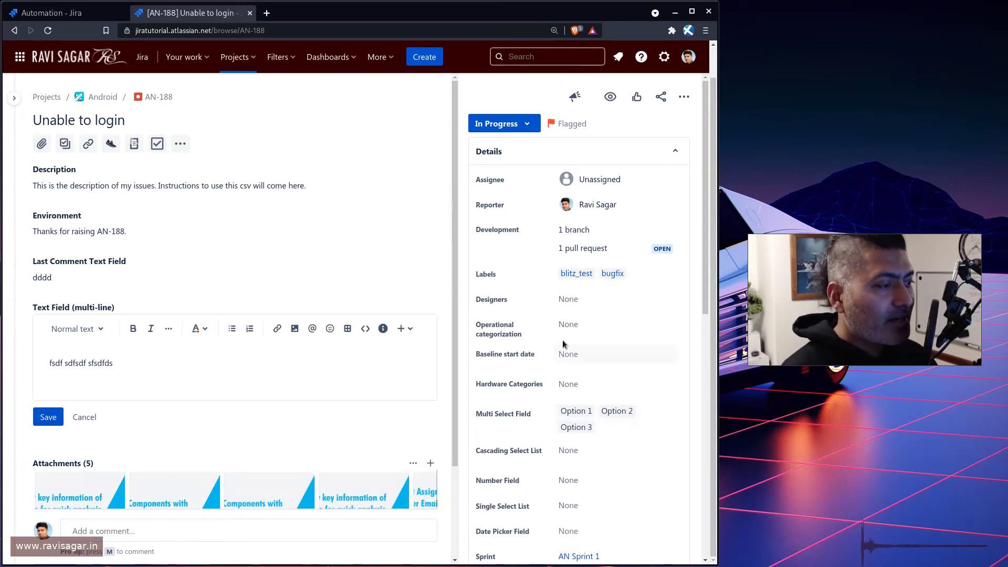
# Search 'a' in the Designers field and assign a user as designer.
pyautogui.click(587, 303)
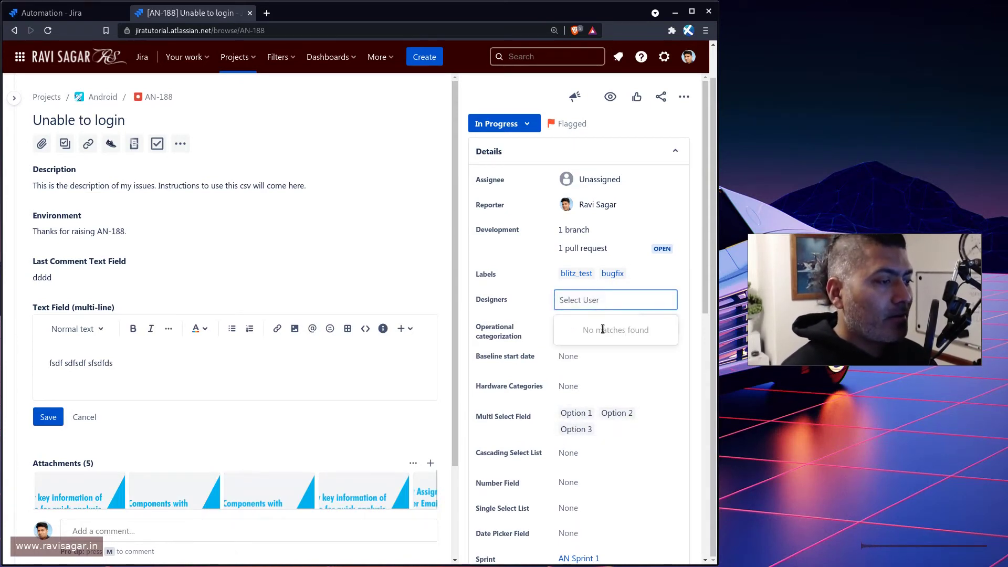
pyautogui.write('a')
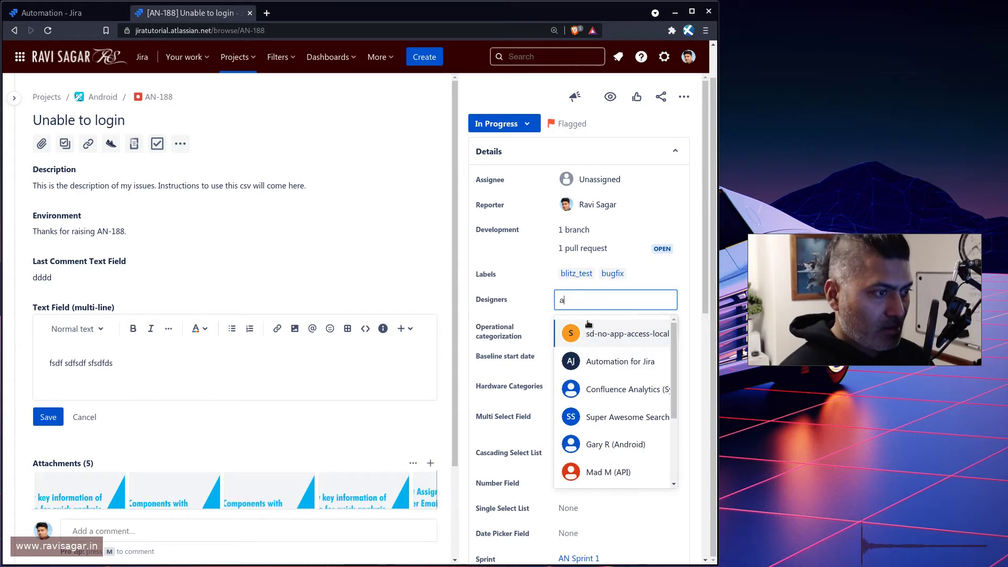
pyautogui.click(593, 444)
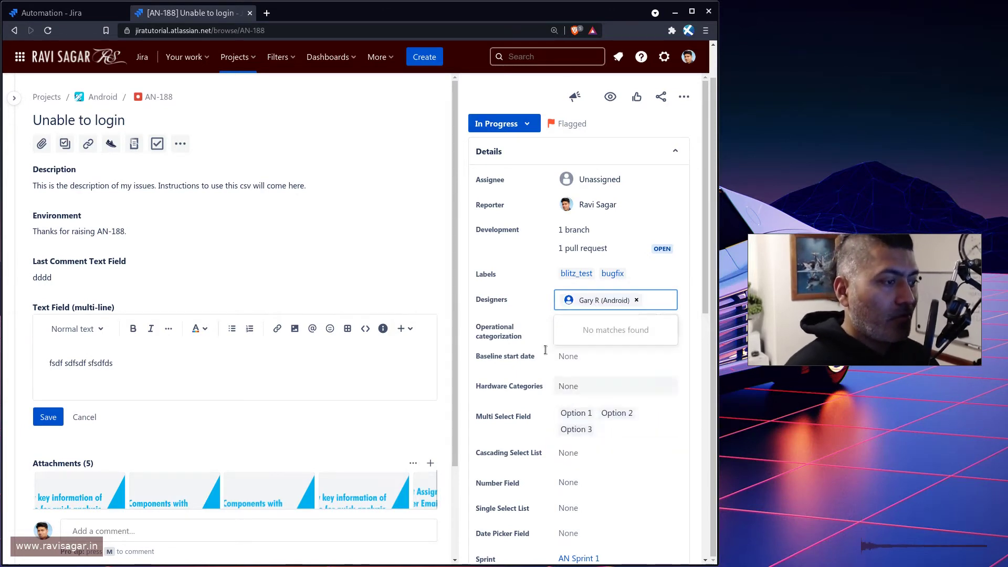
pyautogui.click(415, 264)
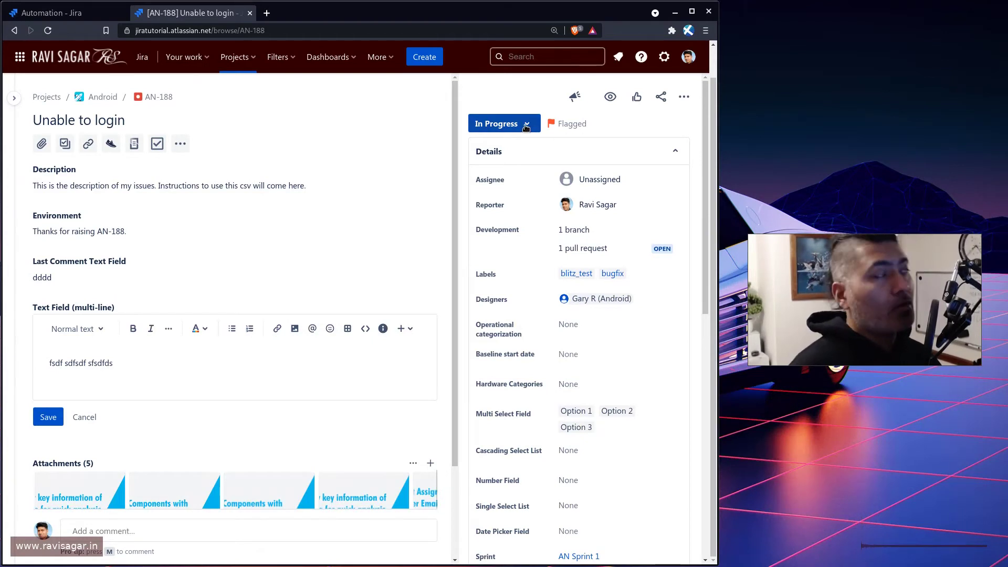
# Move AN-188 to On Hold and confirm the audit log's successful run cloning it to BTP-3.
pyautogui.click(525, 124)
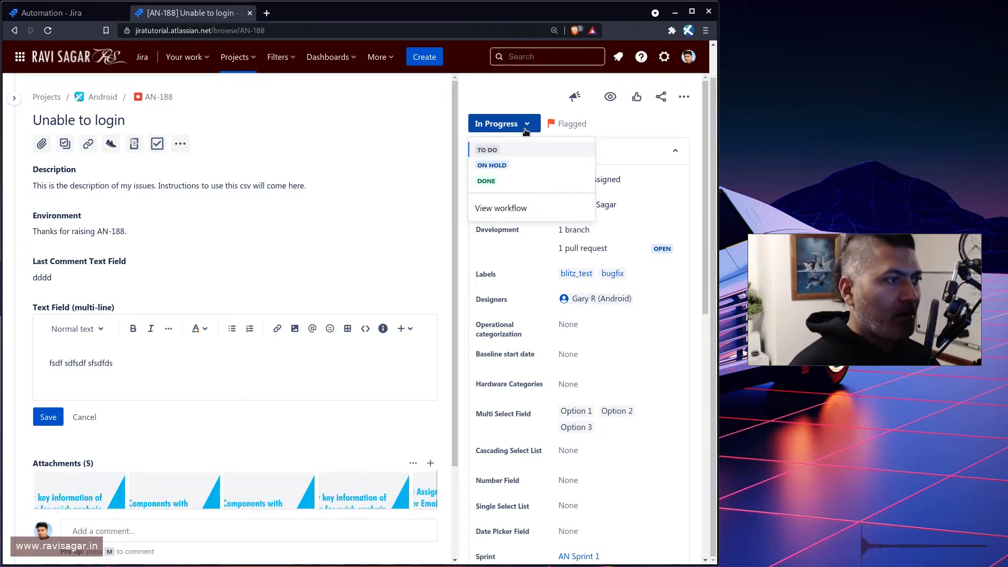
pyautogui.click(491, 168)
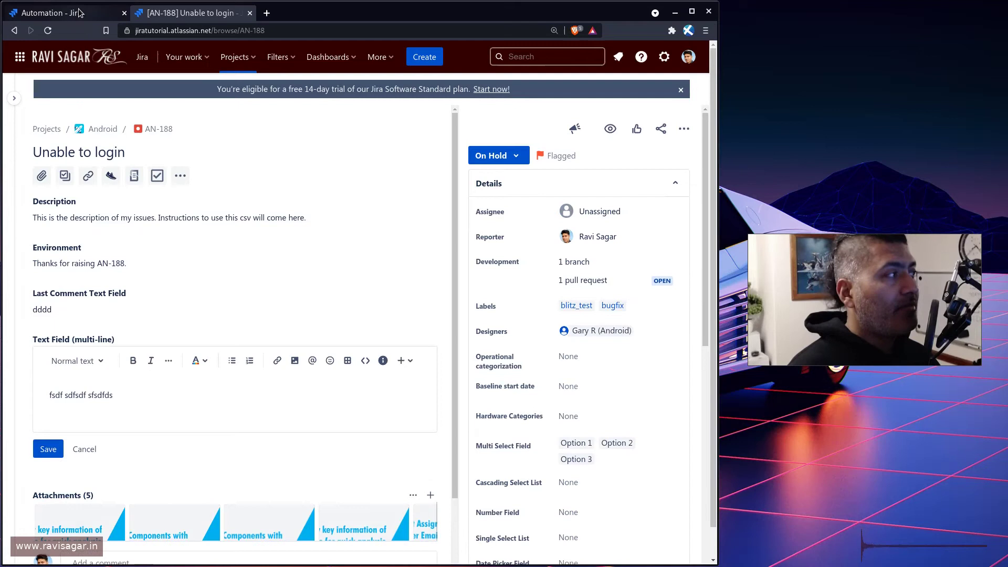
pyautogui.click(52, 12)
pyautogui.click(673, 145)
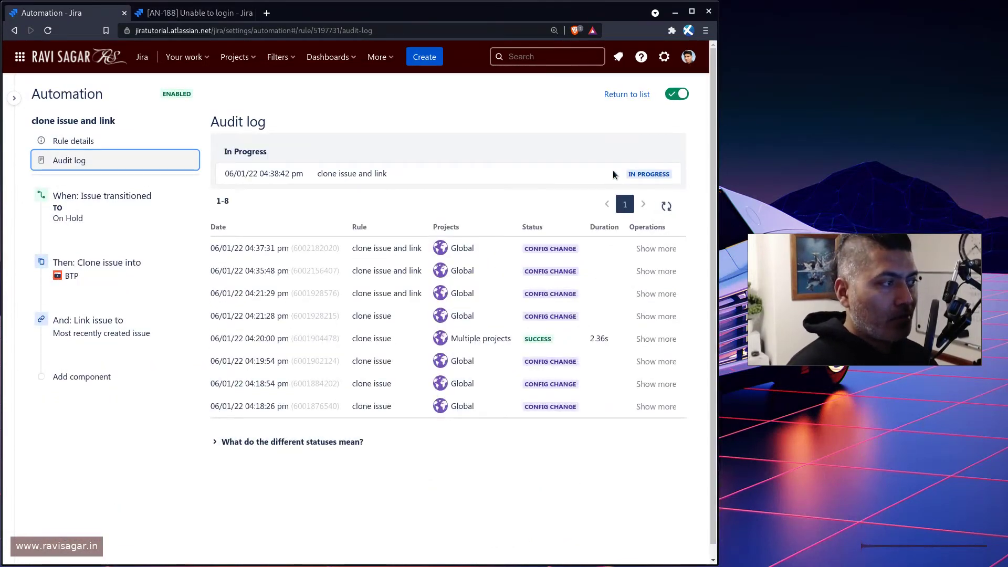
pyautogui.click(666, 206)
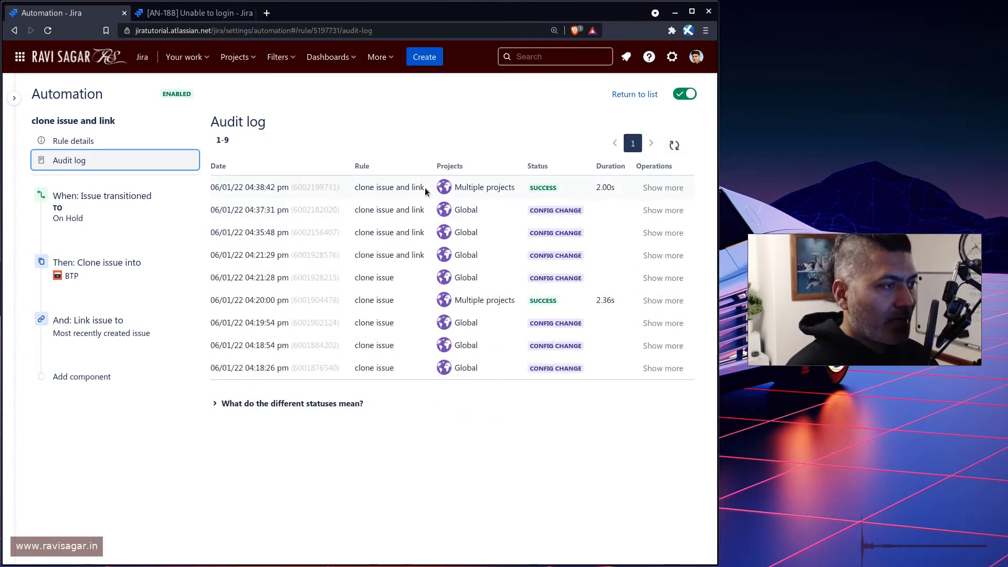
pyautogui.click(652, 190)
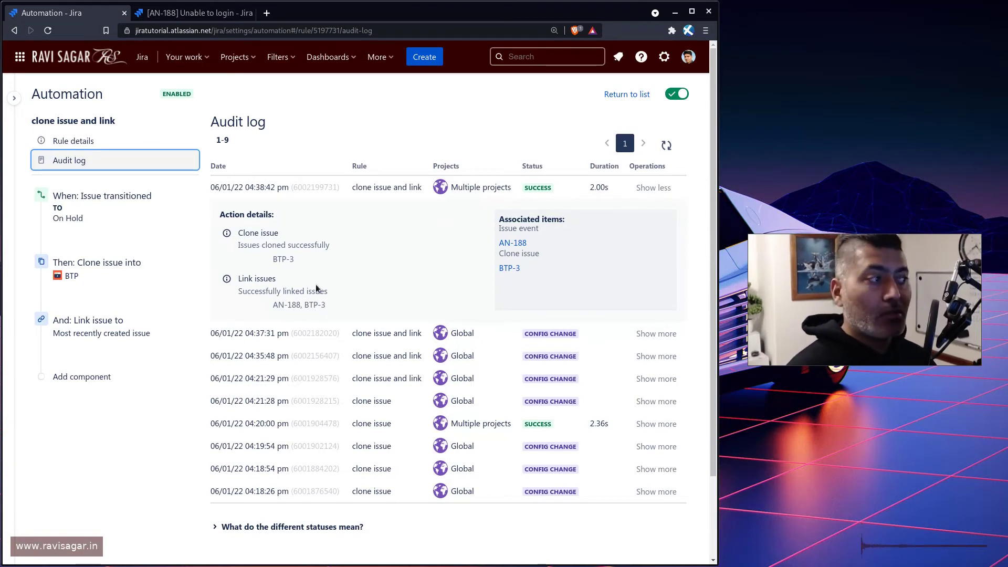
pyautogui.hotkey('ctrl', 'Tab')
# Reload AN-188 and open its clone BTP-3 from the 'clones' entry under Linked issues.
pyautogui.scroll(-3, 332, 287)
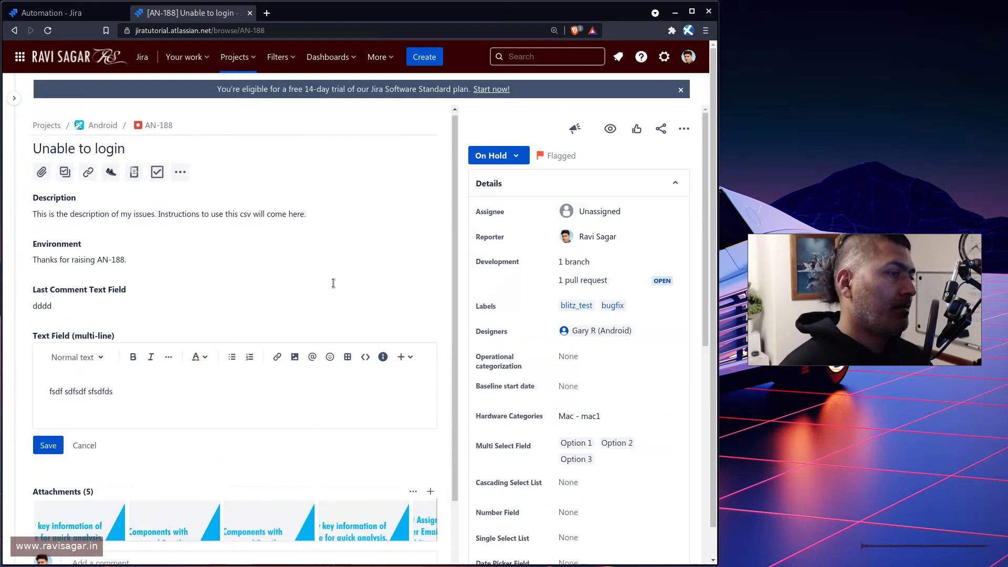
pyautogui.scroll(3, 329, 285)
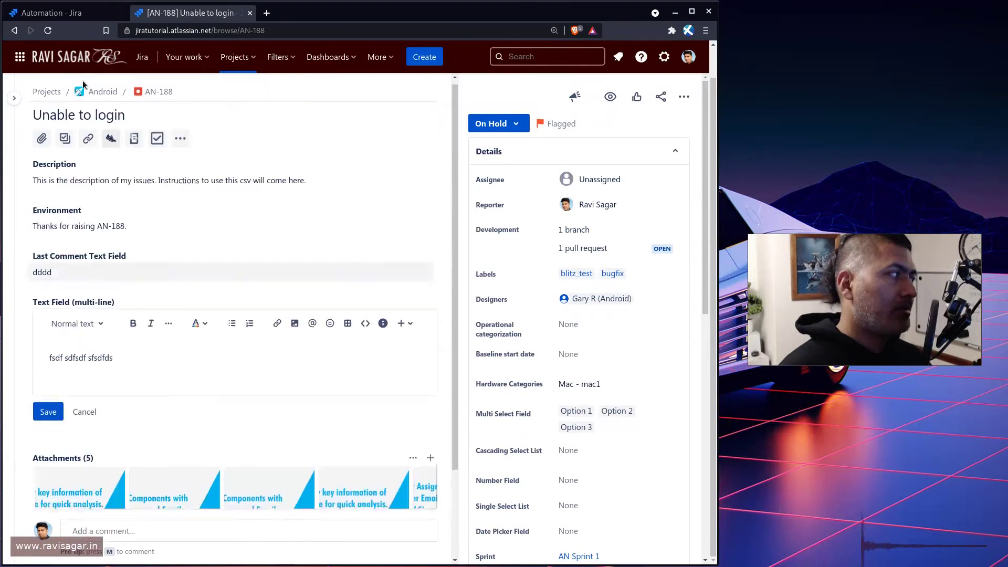
pyautogui.click(46, 32)
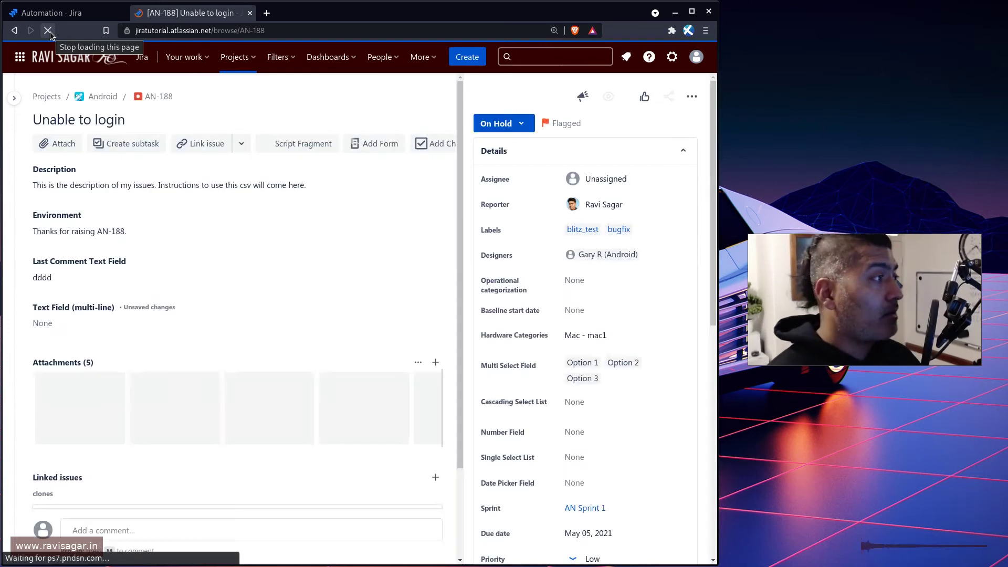
pyautogui.scroll(-1, 151, 251)
pyautogui.scroll(-1, 152, 249)
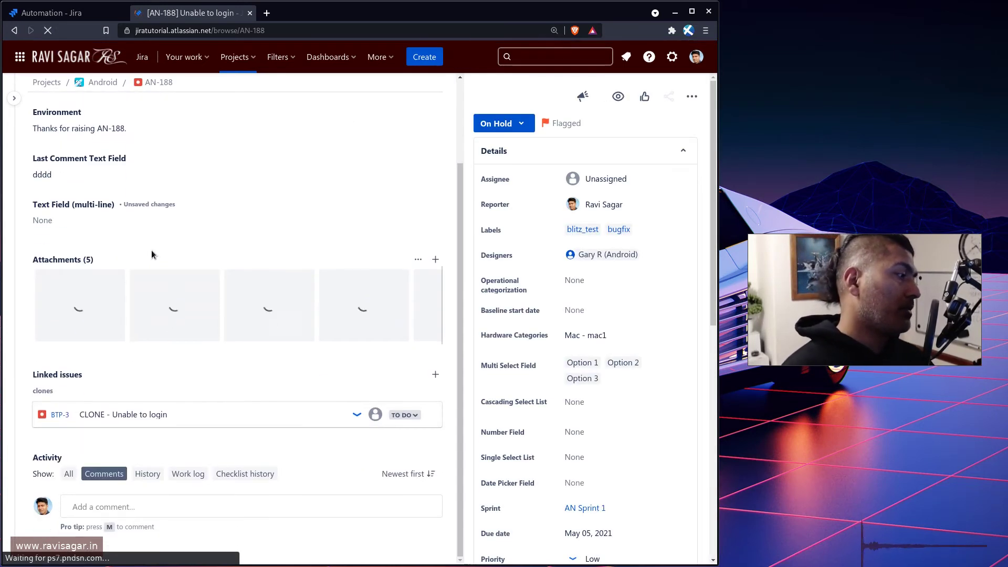
pyautogui.scroll(-1, 145, 307)
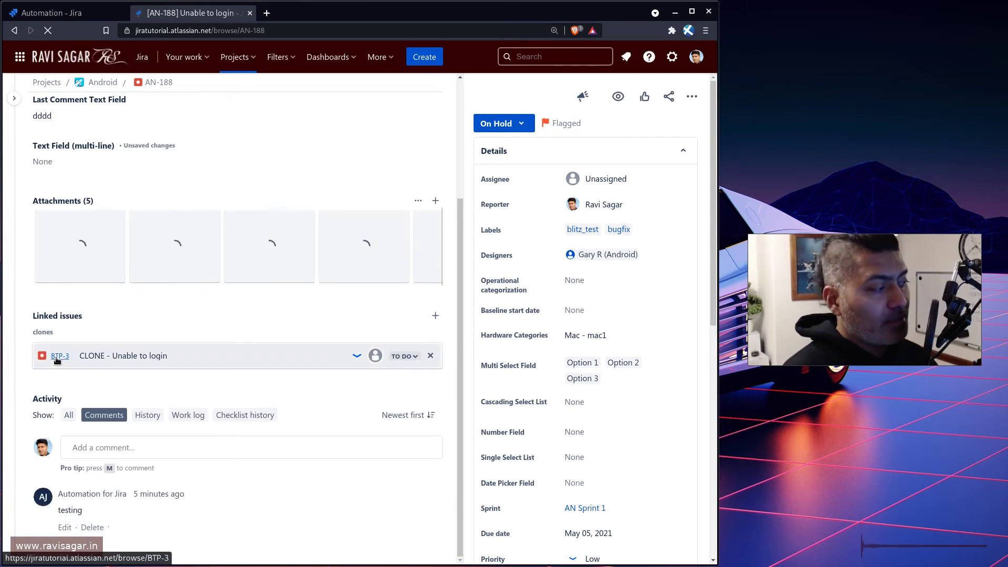
pyautogui.click(56, 359)
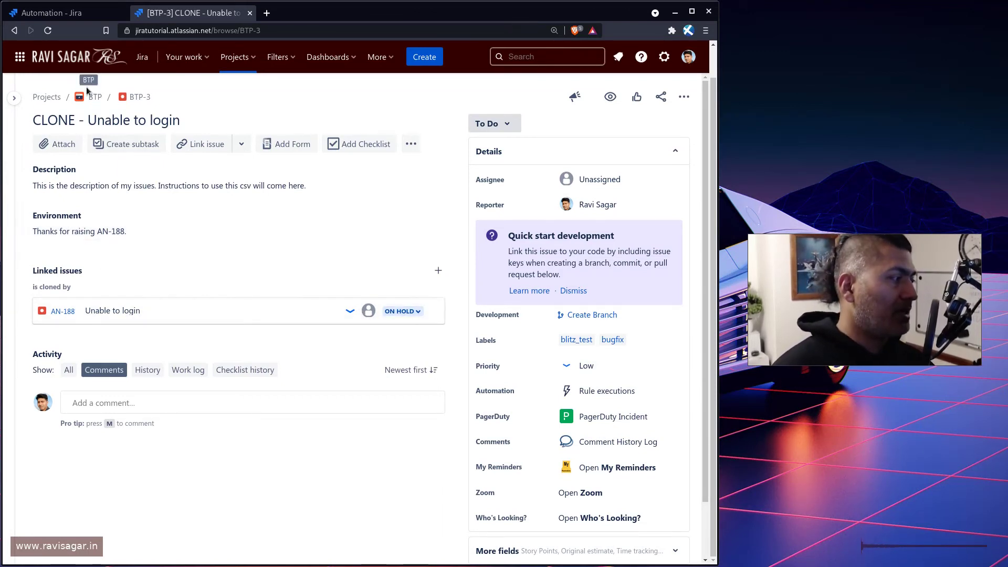
# From clone BTP-3, open its linked source issue AN-188 in a new background tab.
pyautogui.click(81, 18)
pyautogui.click(203, 13)
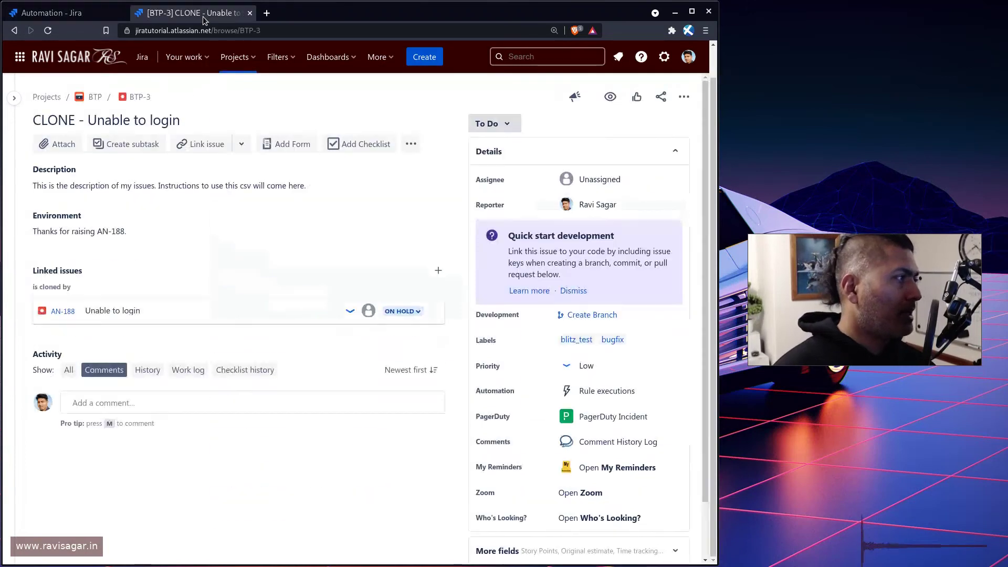
pyautogui.middleClick(63, 310)
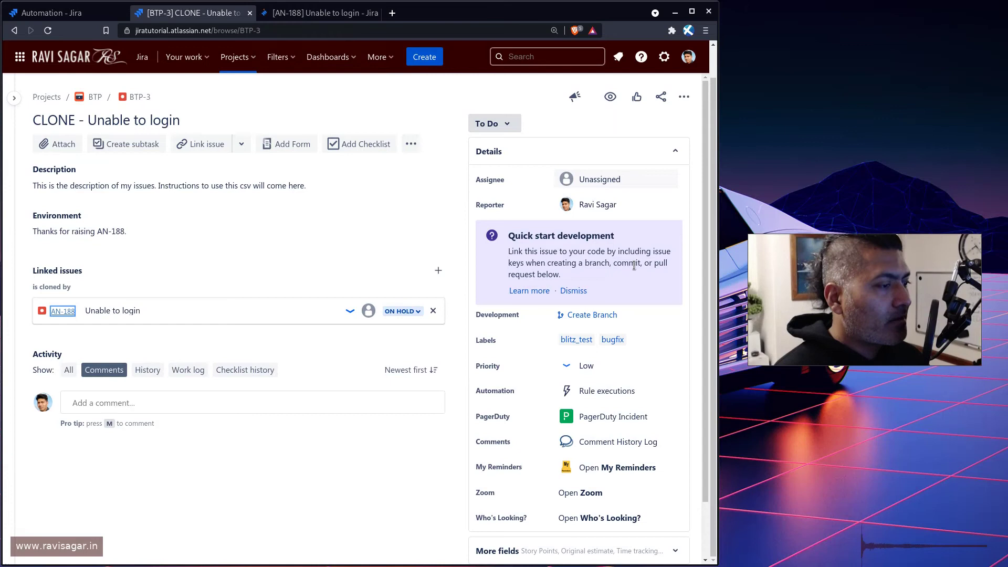
pyautogui.scroll(-2, 625, 278)
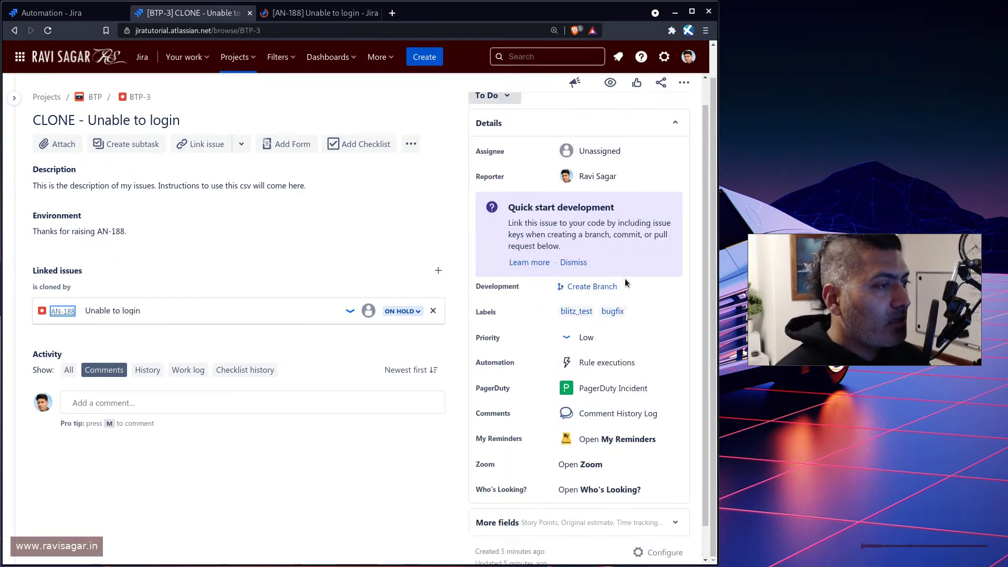
pyautogui.scroll(2, 618, 322)
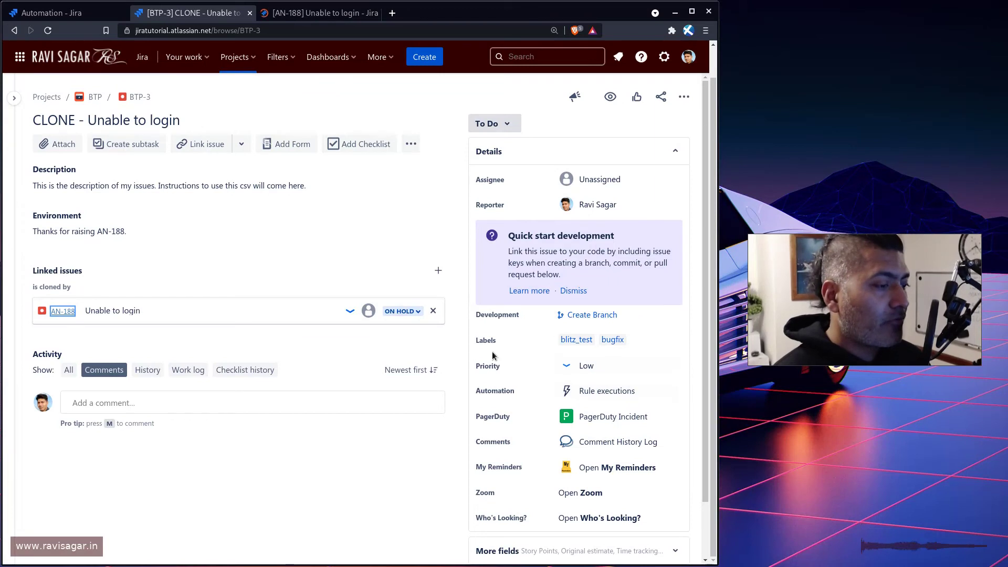
# Review AN-188, then return via BTP-3 to the audit log's successful 04:38:42 clone run.
pyautogui.click(322, 14)
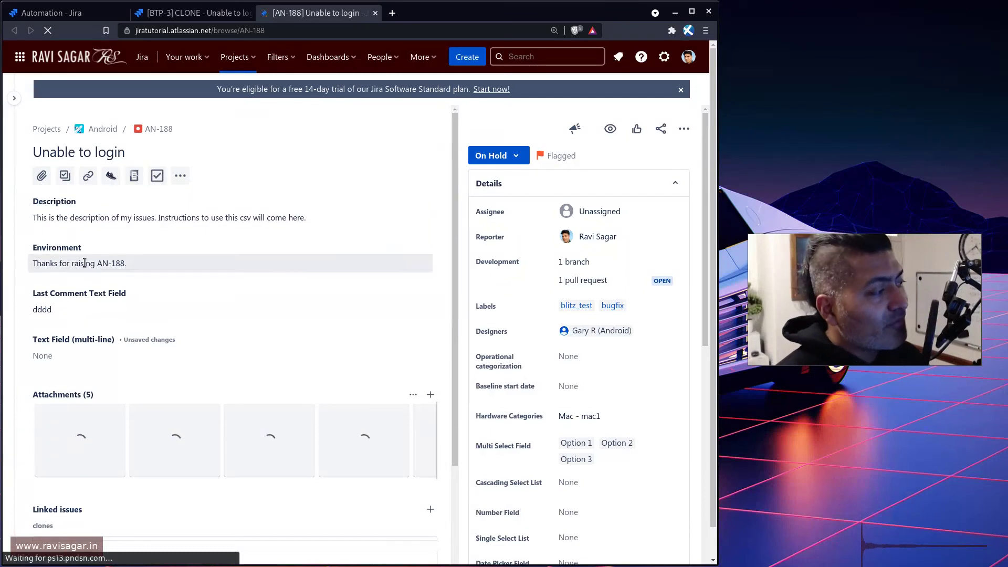
pyautogui.click(204, 19)
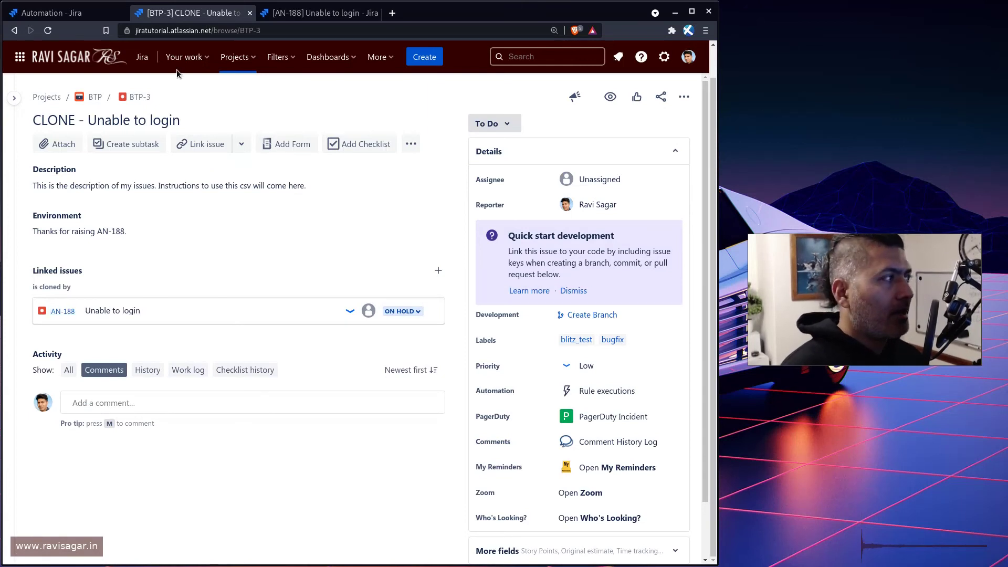
pyautogui.click(61, 14)
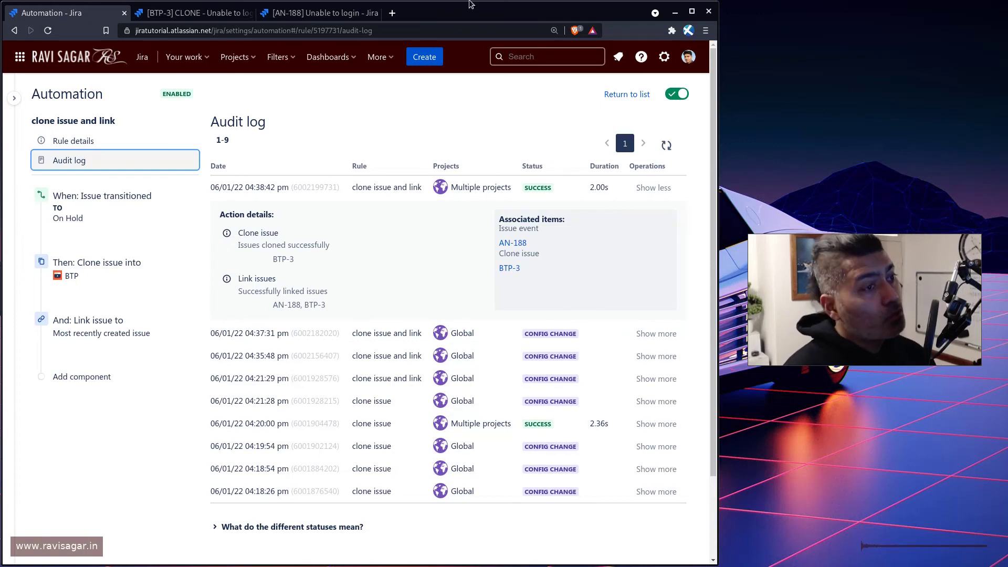
# Switch the 'clone issue and link' rule to disabled and go back to the rules list.
pyautogui.click(677, 92)
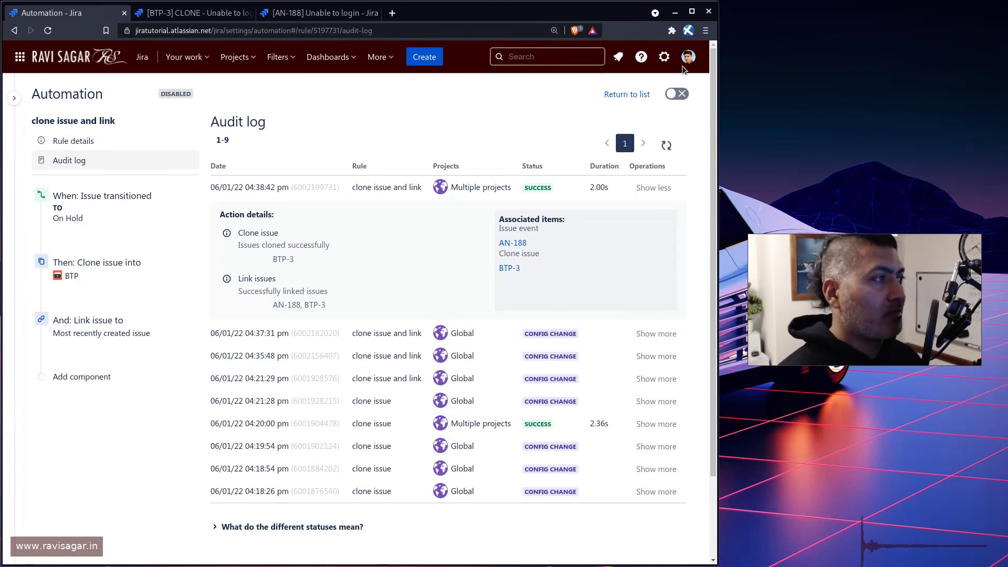
pyautogui.click(645, 95)
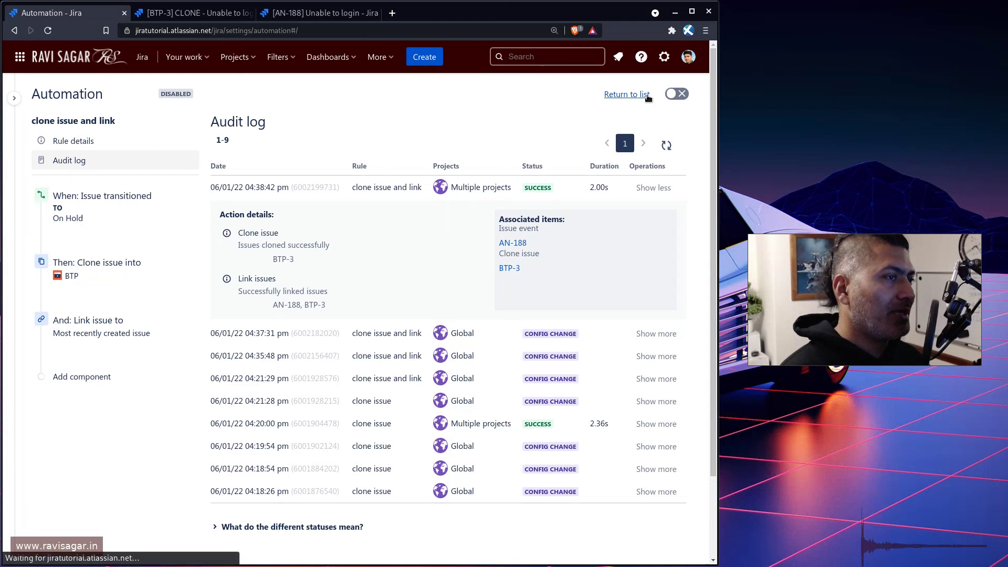
# Check automation usage: 14 of 300 executions used.
pyautogui.click(193, 124)
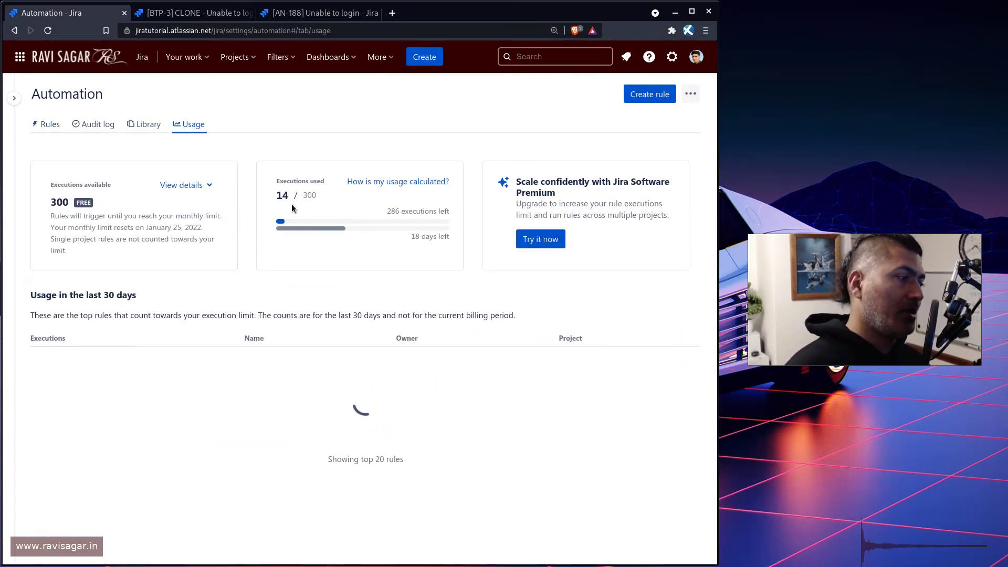
pyautogui.moveTo(303, 195); pyautogui.dragTo(344, 193)
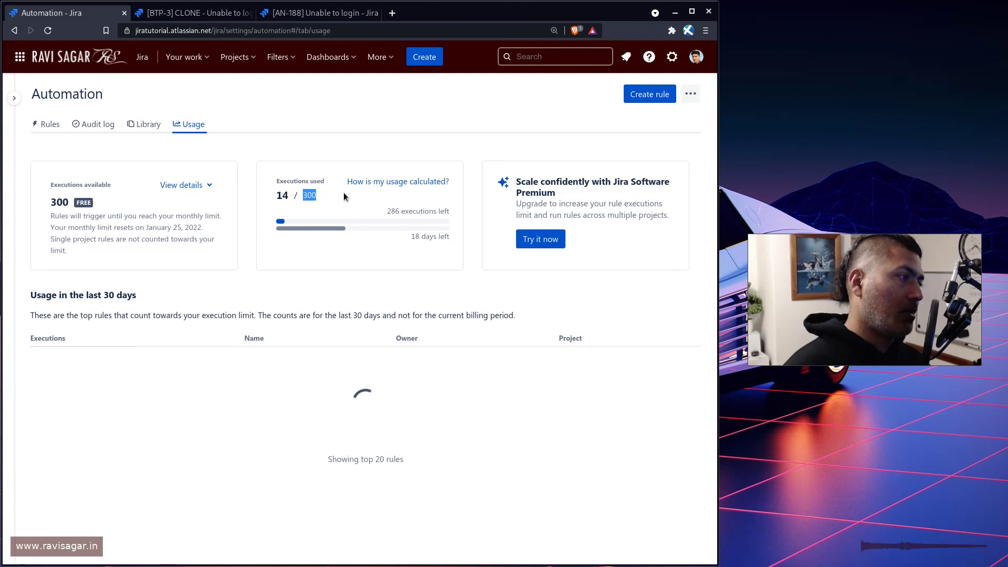
pyautogui.click(301, 195)
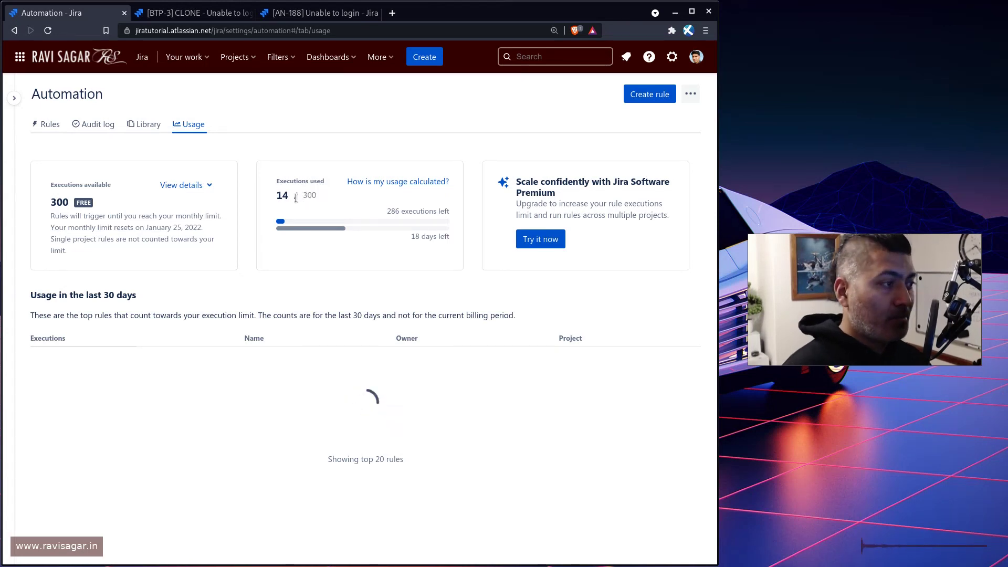
pyautogui.click(284, 196)
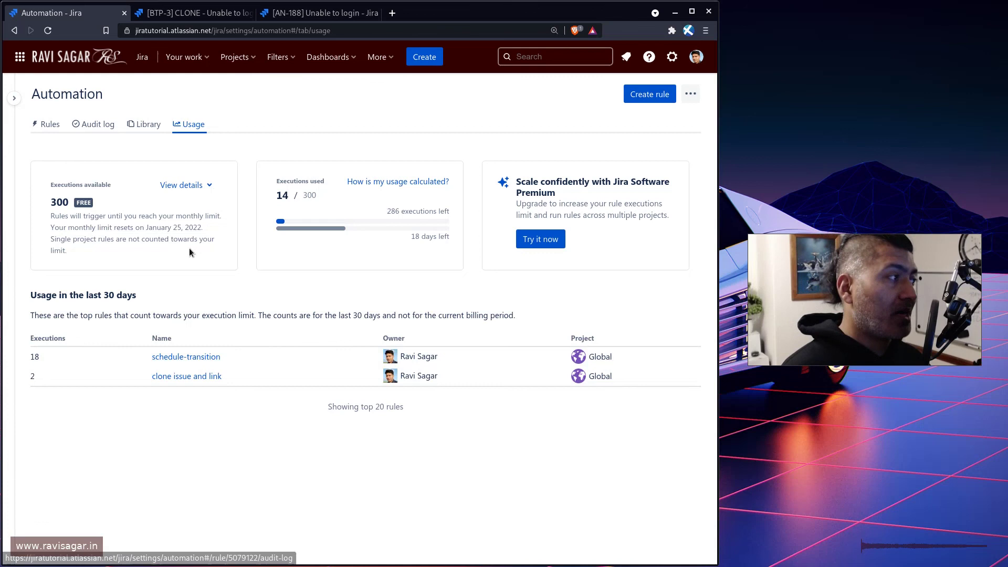
# Confirm the clone rule shows as disabled in the Rules list, then return to BTP-3.
pyautogui.click(45, 125)
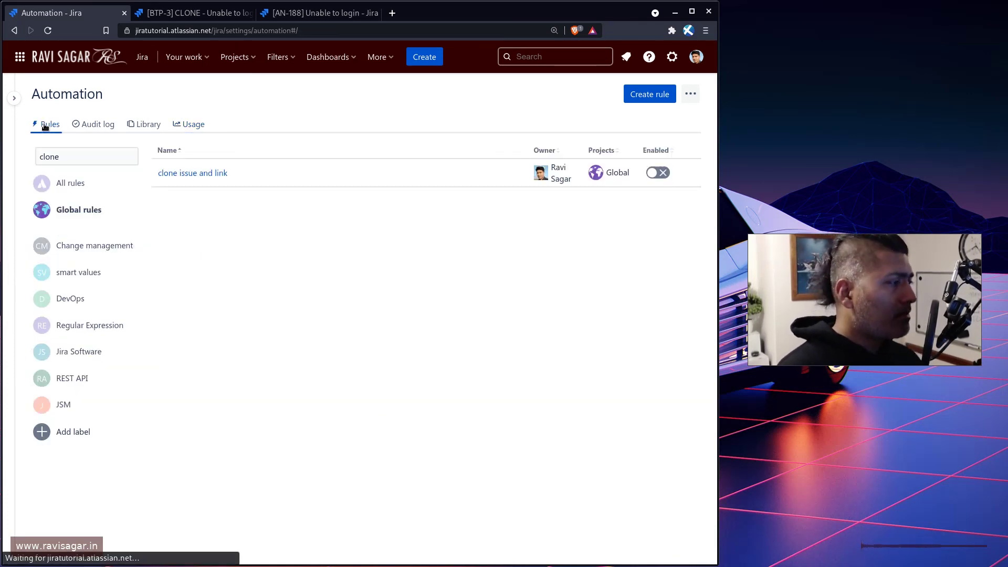
pyautogui.click(181, 13)
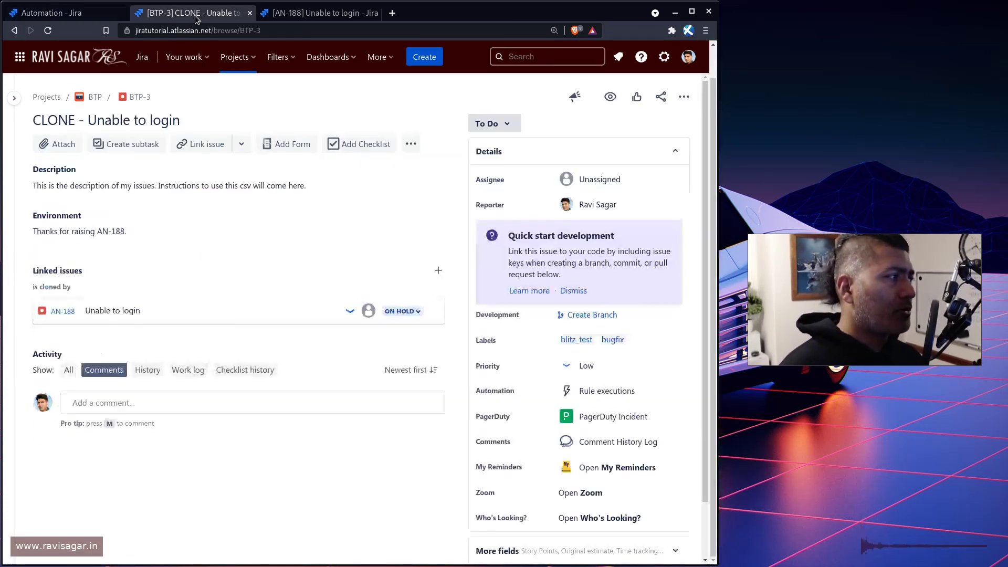
pyautogui.click(729, 213)
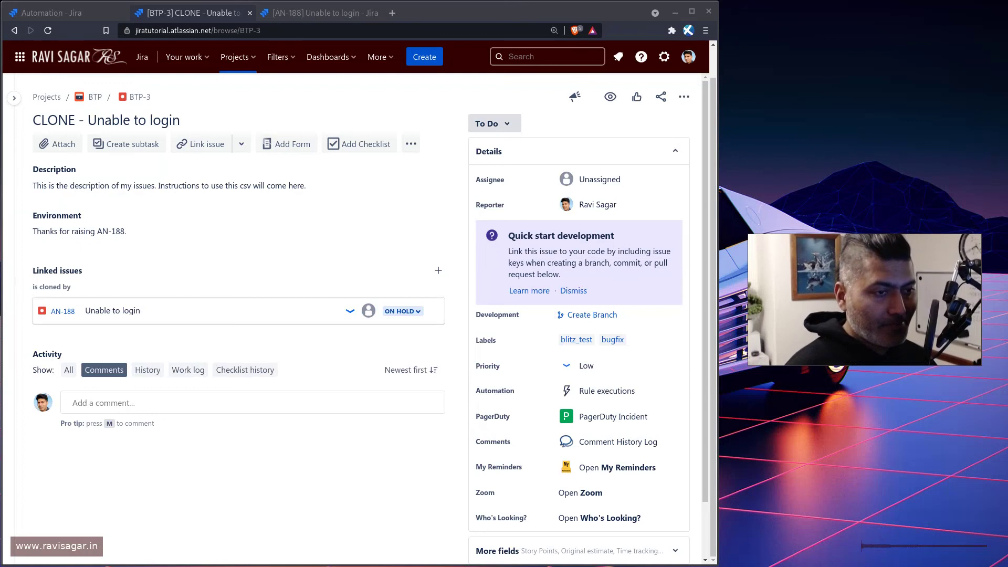